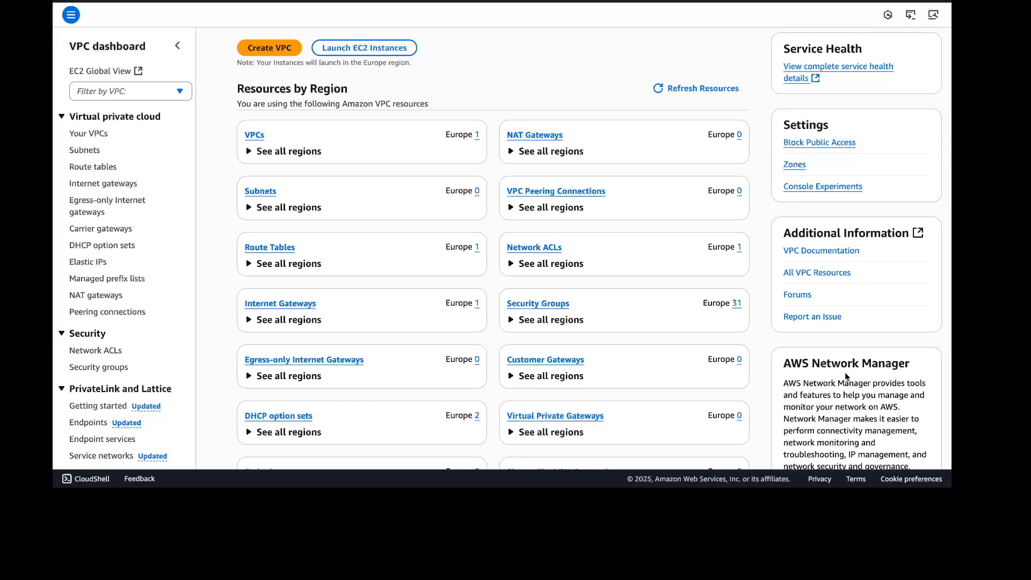
Start creating a new VPC-only VPC and give it the name tag ecs-ss-vpc
{"action": "left_click", "coordinate": [250, 135]}
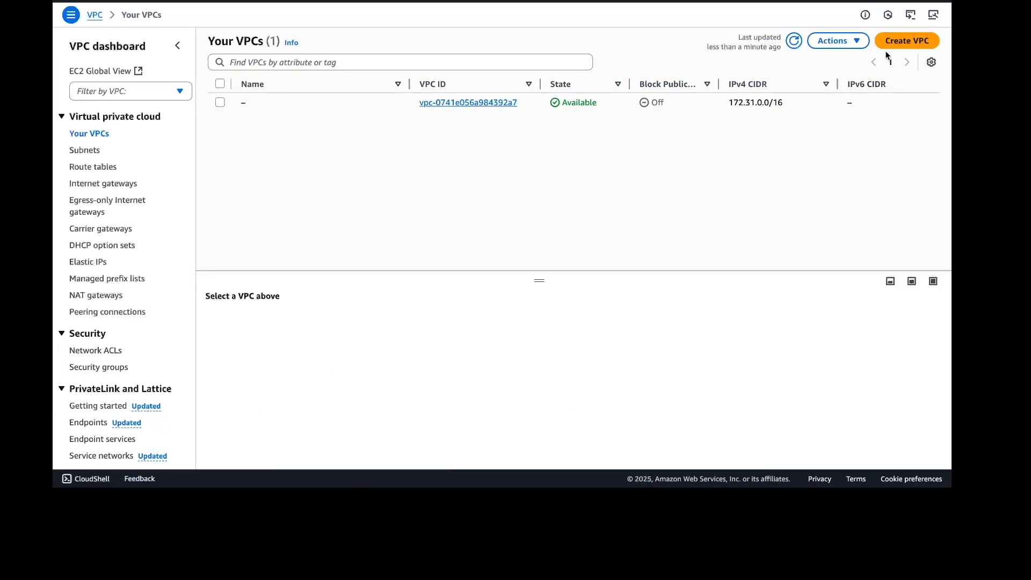
{"action": "left_click", "coordinate": [907, 40]}
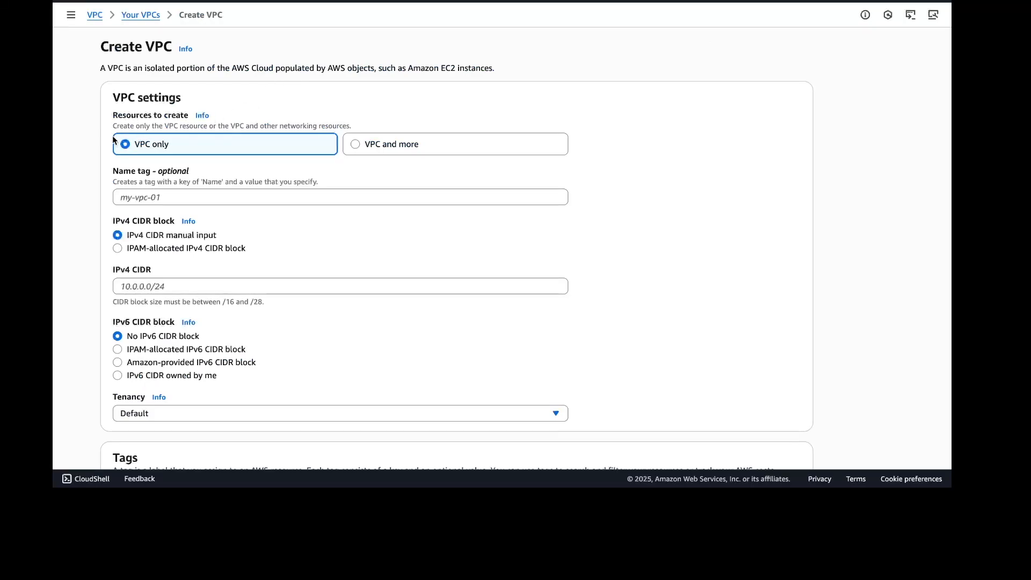
{"action": "left_click", "coordinate": [142, 198]}
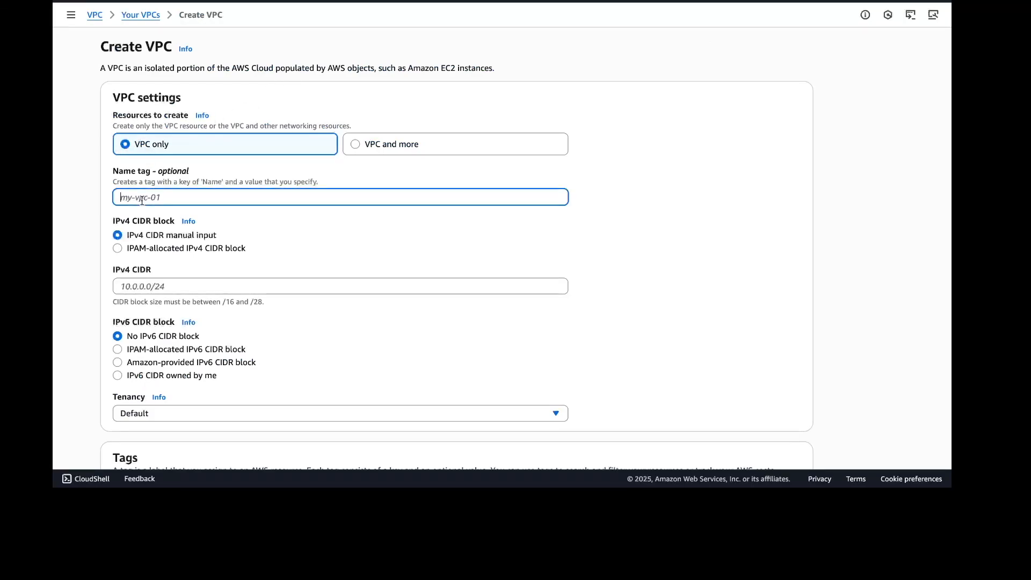
{"action": "type", "text": "ecs-ss-vpc"}
Set the VPC's IPv4 CIDR to 172.16.0.0/16 and create the VPC
{"action": "scroll", "coordinate": [151, 215], "scroll_direction": "down", "scroll_amount": 1}
{"action": "left_click", "coordinate": [185, 229]}
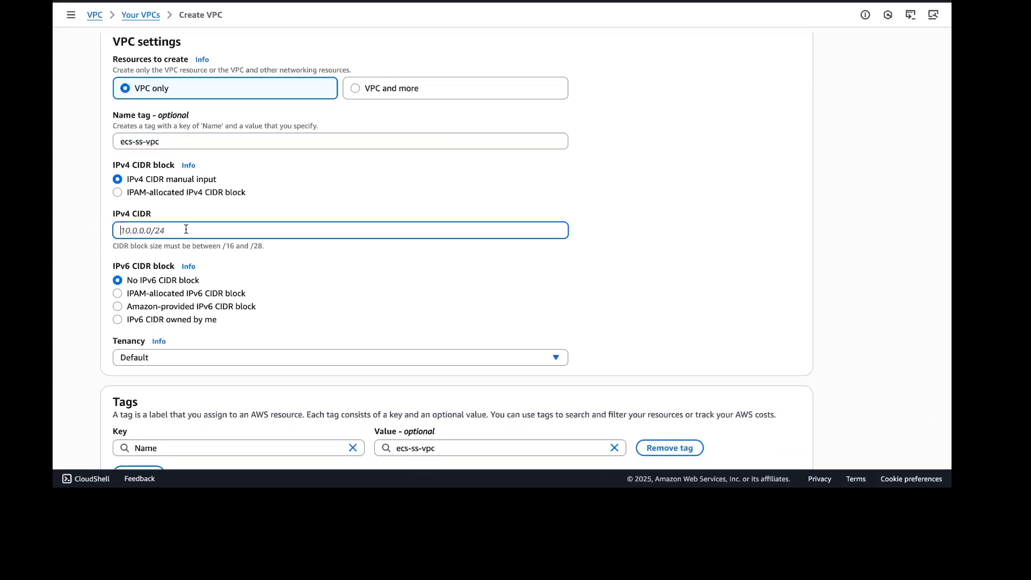
{"action": "type", "text": "172.16.0.0/16"}
{"action": "scroll", "coordinate": [371, 312], "scroll_direction": "down", "scroll_amount": 1}
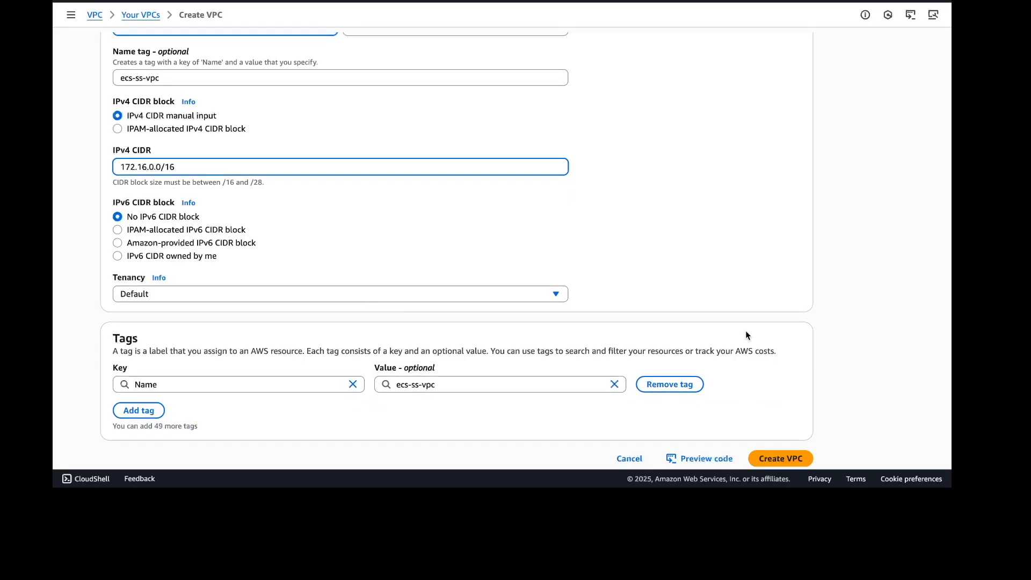
{"action": "left_click", "coordinate": [804, 463]}
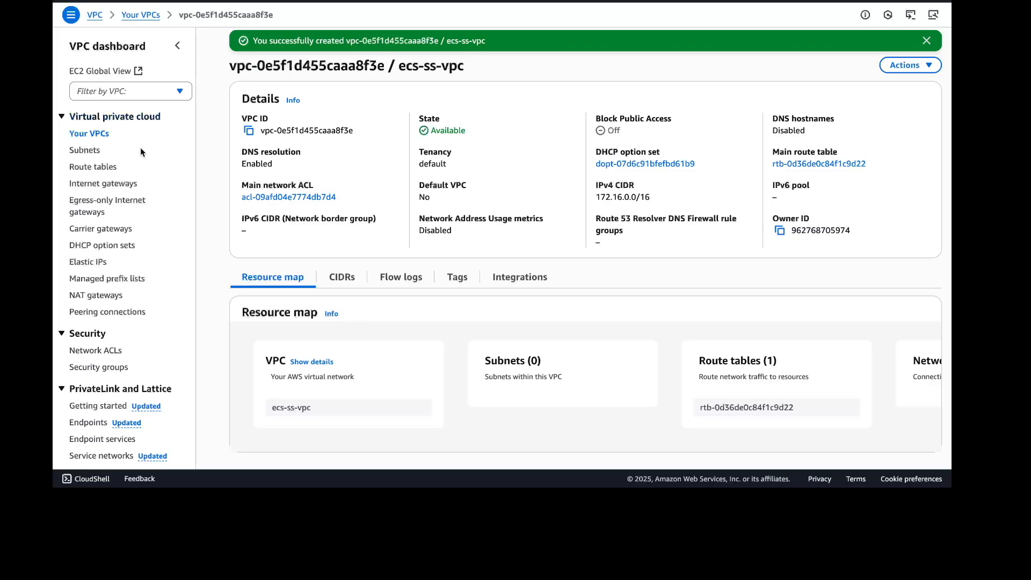
Create an internet gateway with the name tag ecs-ss-igw
{"action": "left_click", "coordinate": [120, 185]}
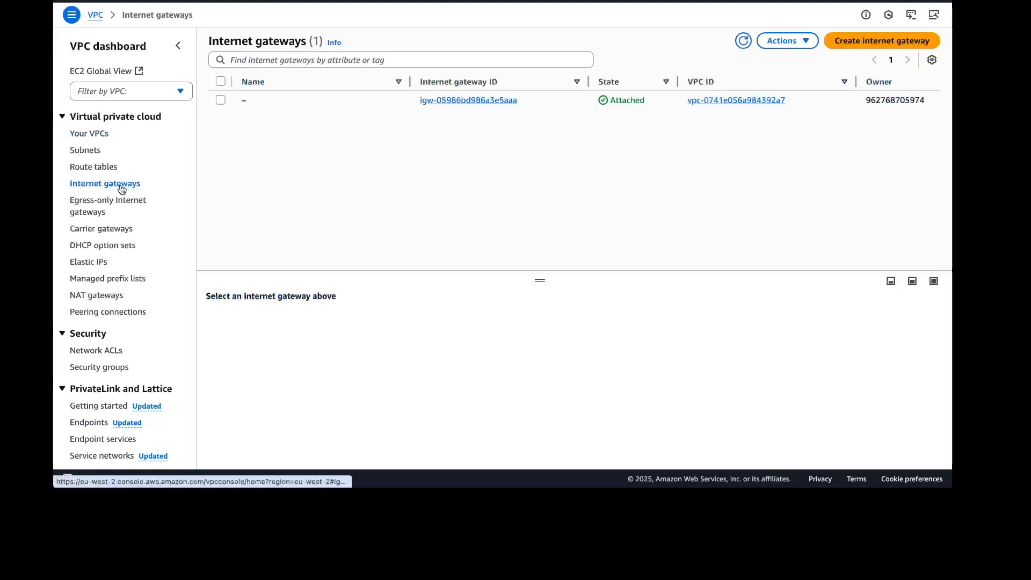
{"action": "left_click", "coordinate": [891, 45]}
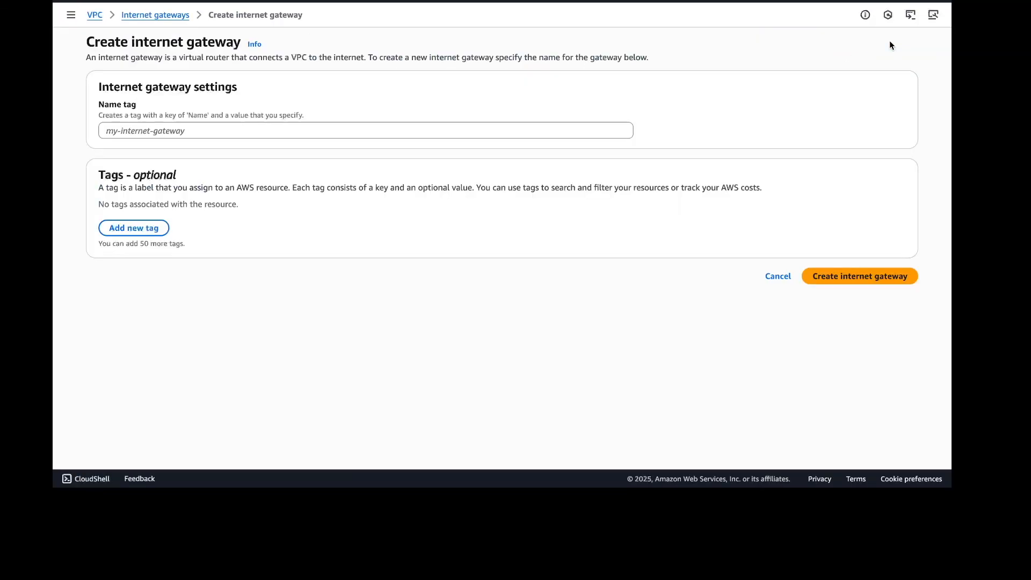
{"action": "left_click", "coordinate": [318, 131]}
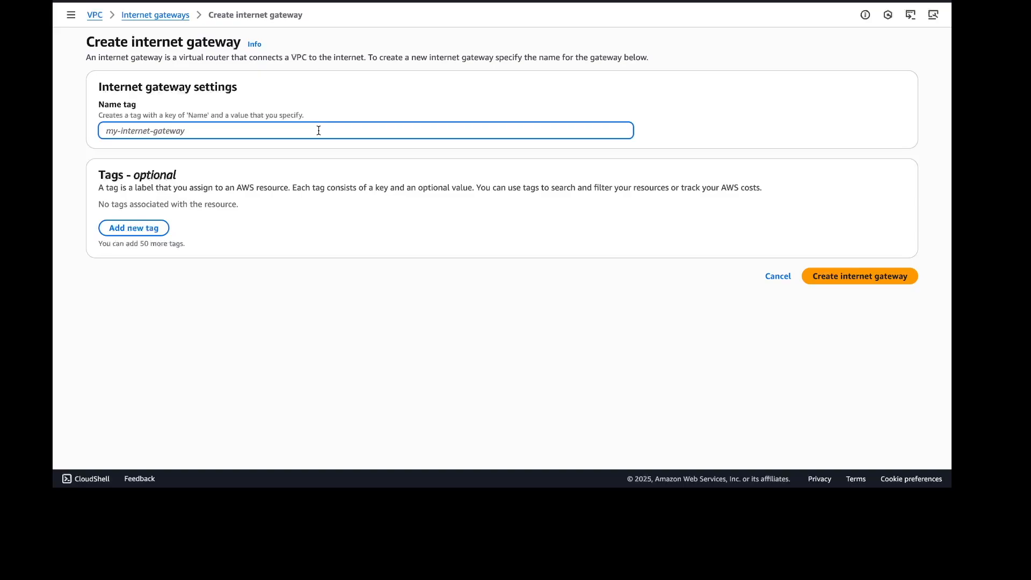
{"action": "type", "text": "ecs-ss-igw"}
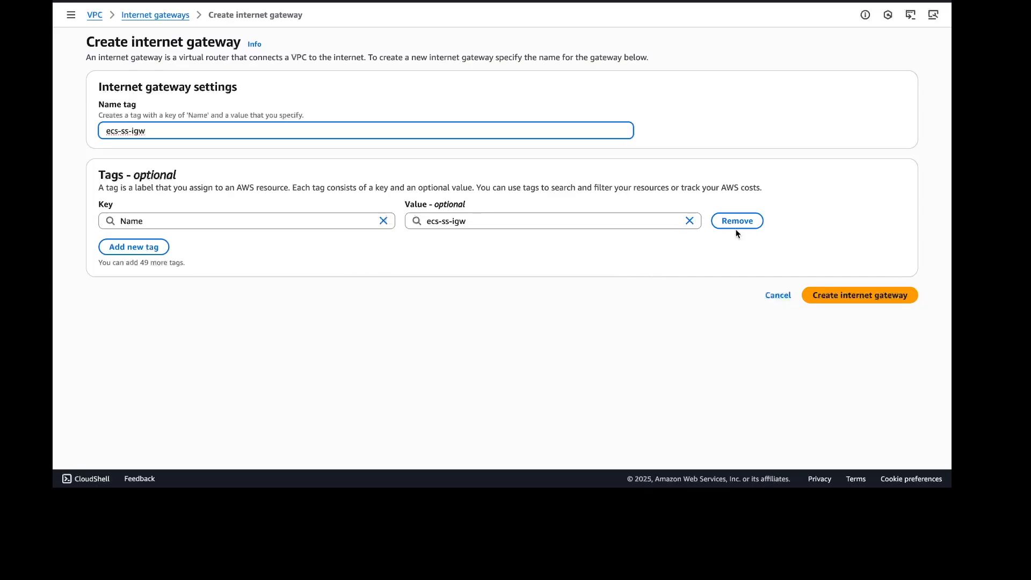
{"action": "left_click", "coordinate": [858, 293]}
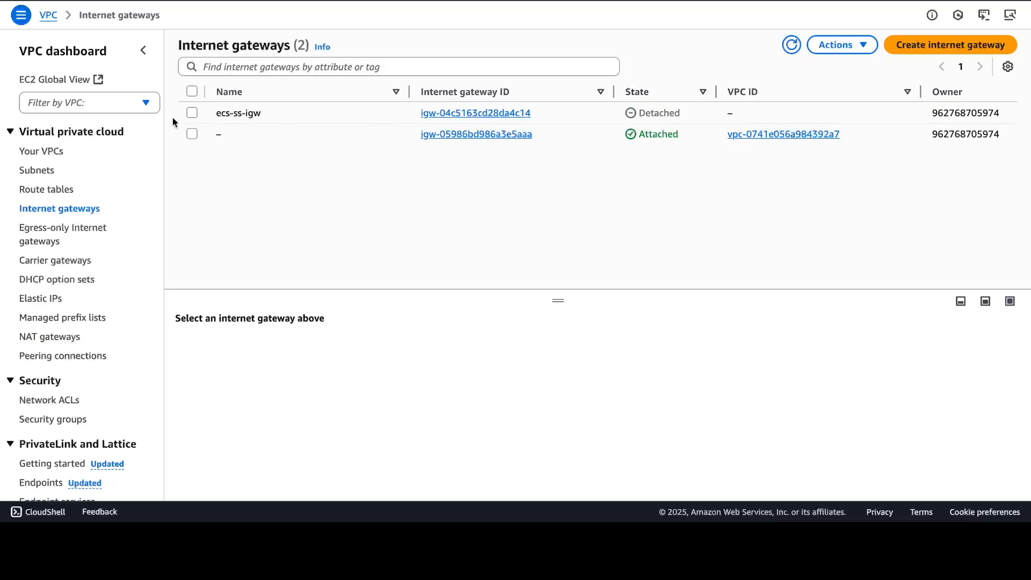
Attach the ecs-ss-igw internet gateway to the ecs-ss-vpc VPC
{"action": "left_click", "coordinate": [191, 112]}
{"action": "left_click", "coordinate": [836, 45]}
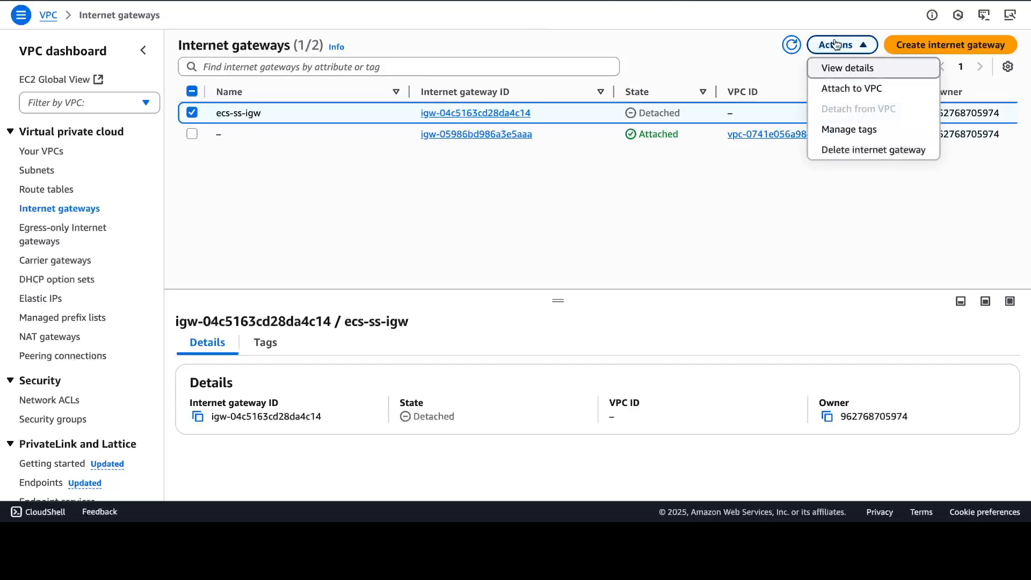
{"action": "left_click", "coordinate": [869, 90]}
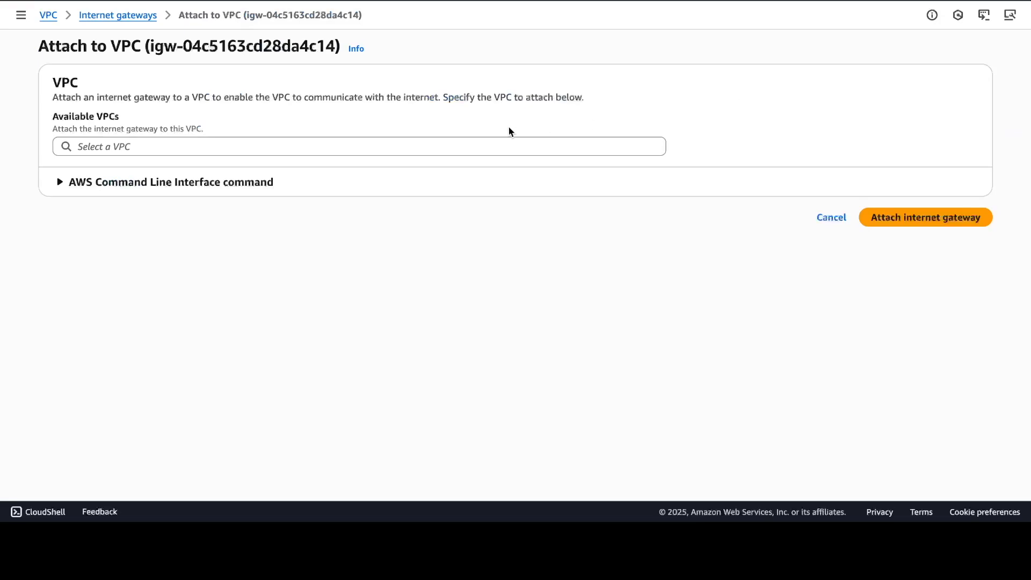
{"action": "left_click", "coordinate": [508, 141]}
{"action": "left_click", "coordinate": [292, 171]}
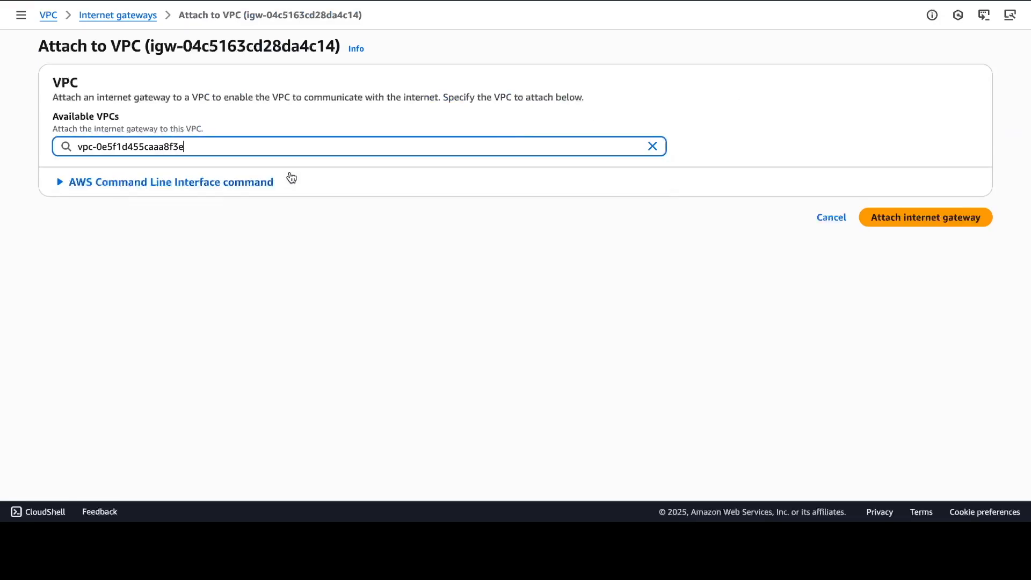
{"action": "left_click", "coordinate": [905, 216]}
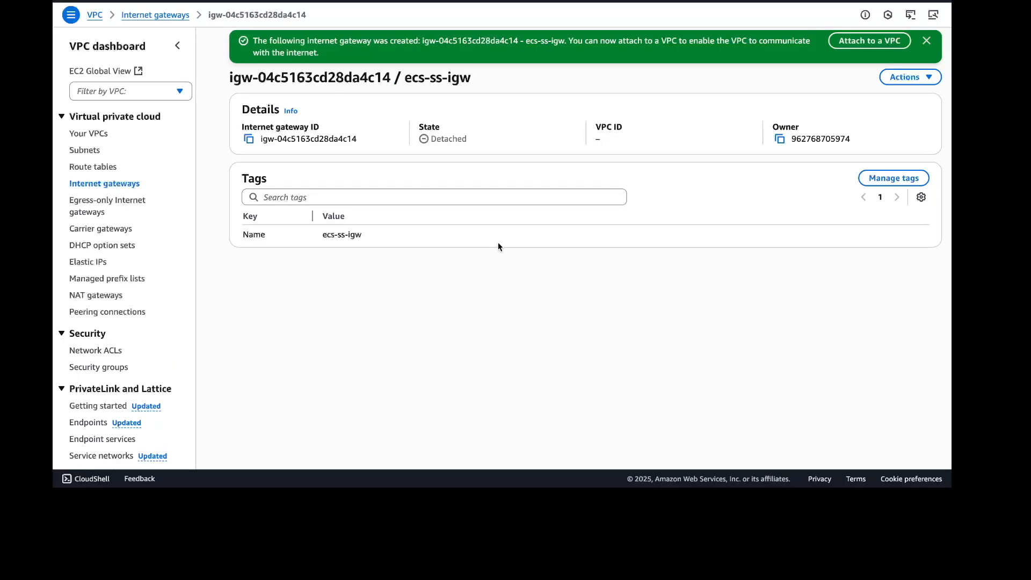
Start creating a subnet in the ecs-ss-vpc VPC
{"action": "left_click", "coordinate": [86, 152]}
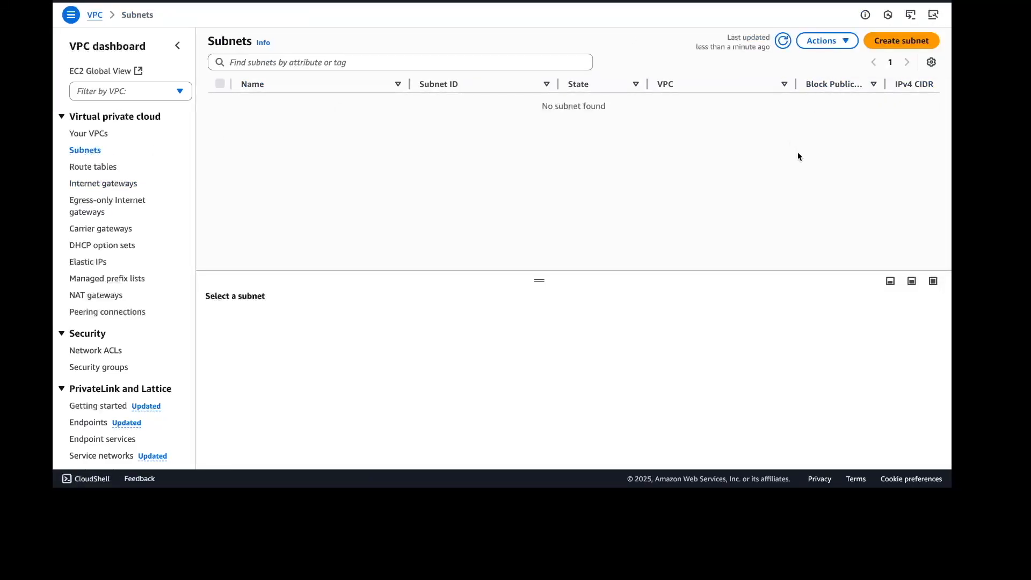
{"action": "left_click", "coordinate": [903, 47]}
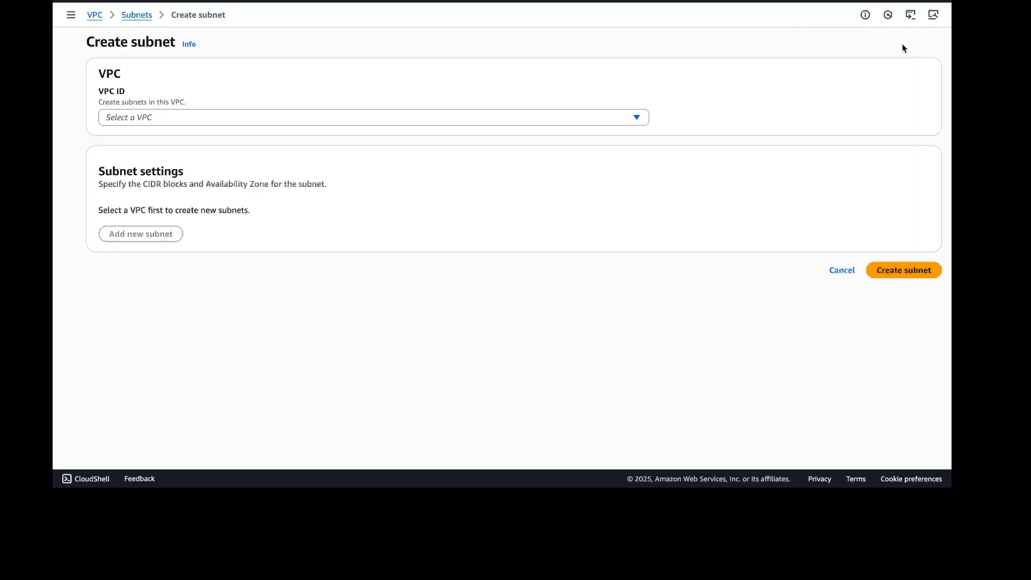
{"action": "left_click", "coordinate": [635, 117]}
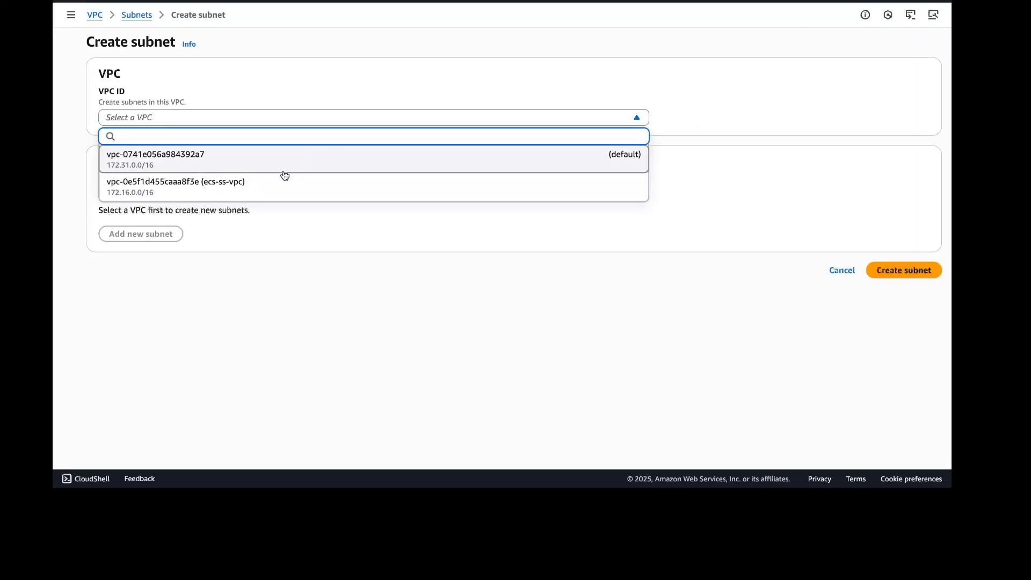
{"action": "left_click", "coordinate": [266, 188]}
{"action": "scroll", "coordinate": [450, 242], "scroll_direction": "down", "scroll_amount": 3}
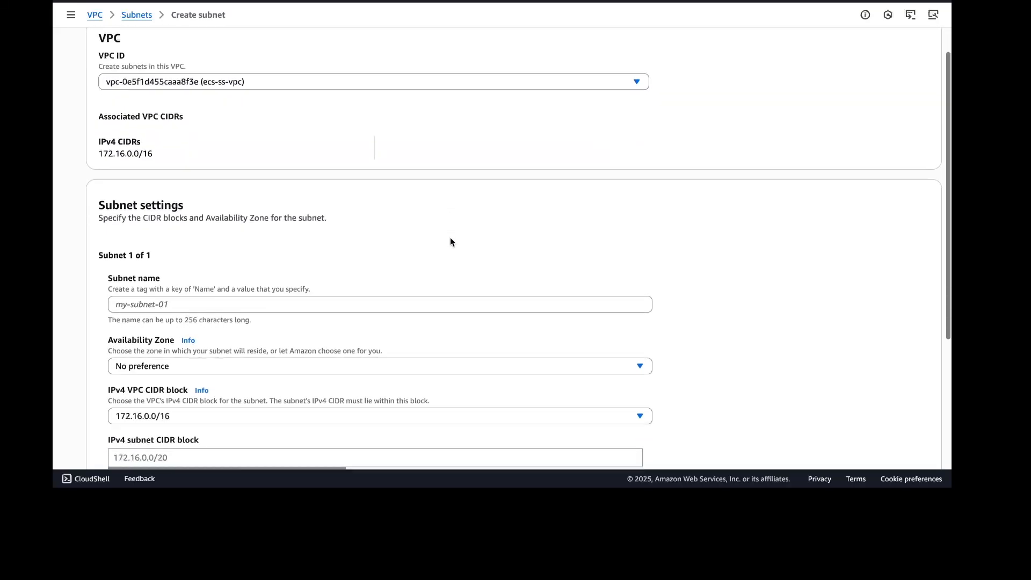
{"action": "left_click", "coordinate": [400, 215]}
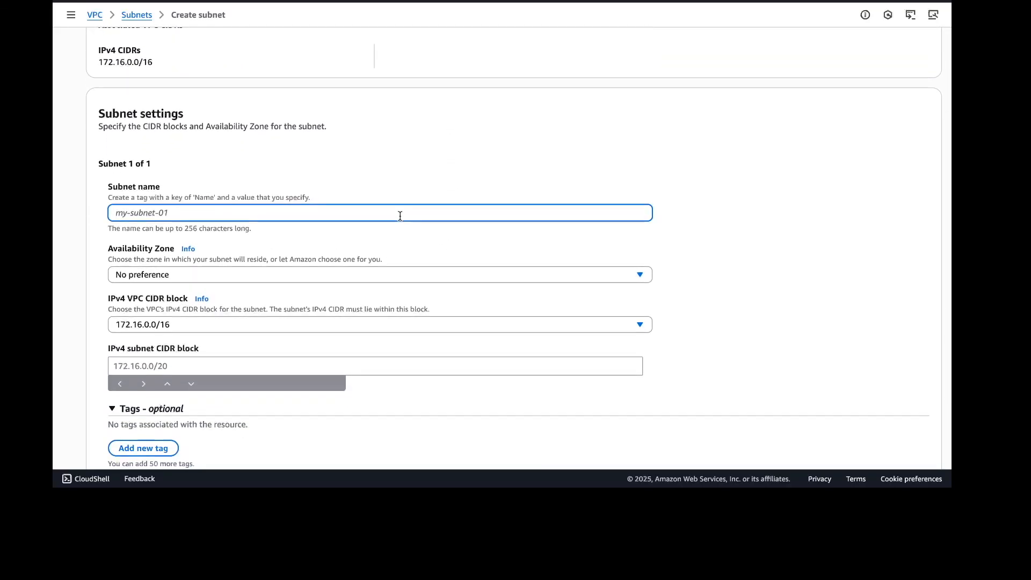
Name the subnet ecs-ss-subnet-public-a and place it in availability zone Europe (London) / eu-west-2a
{"action": "type", "text": "ecs-ss-"}
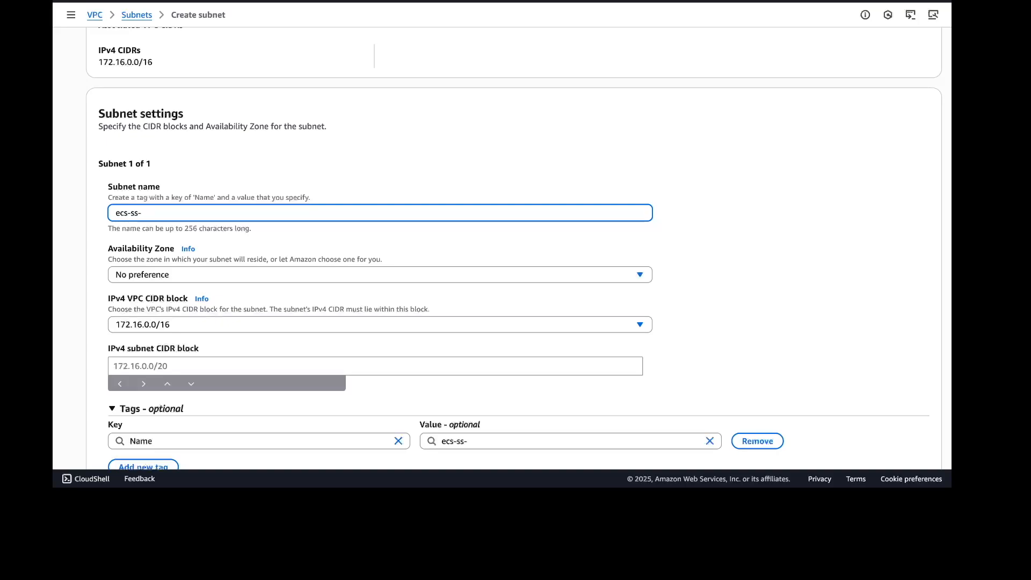
{"action": "type", "text": "subnet-publi-a"}
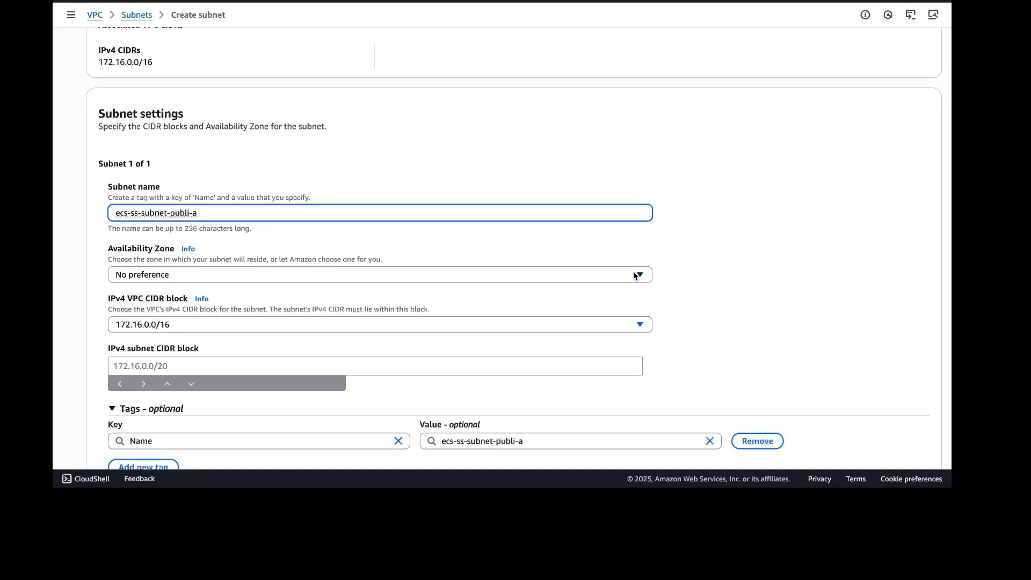
{"action": "left_click", "coordinate": [638, 275]}
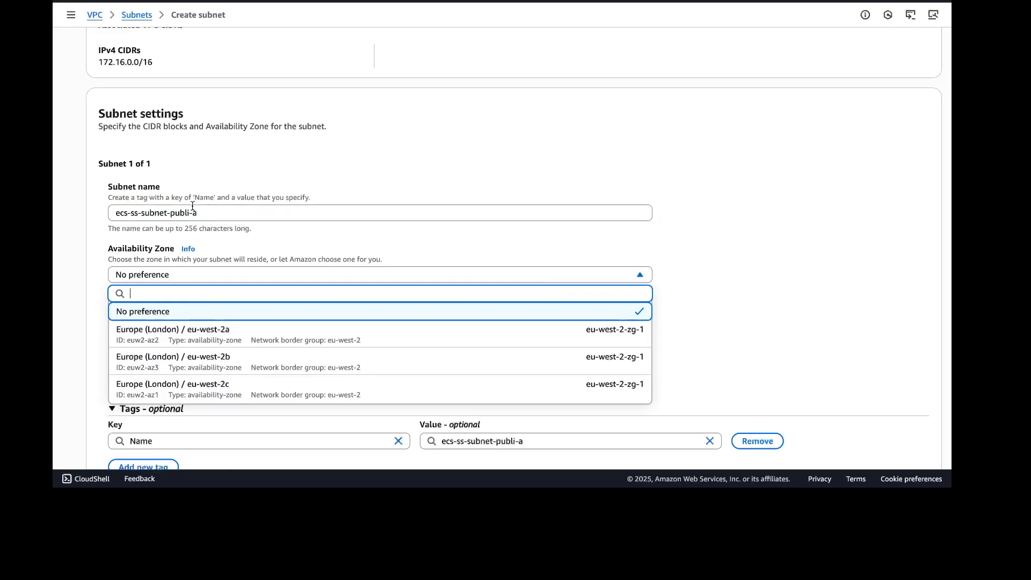
{"action": "left_click", "coordinate": [204, 342]}
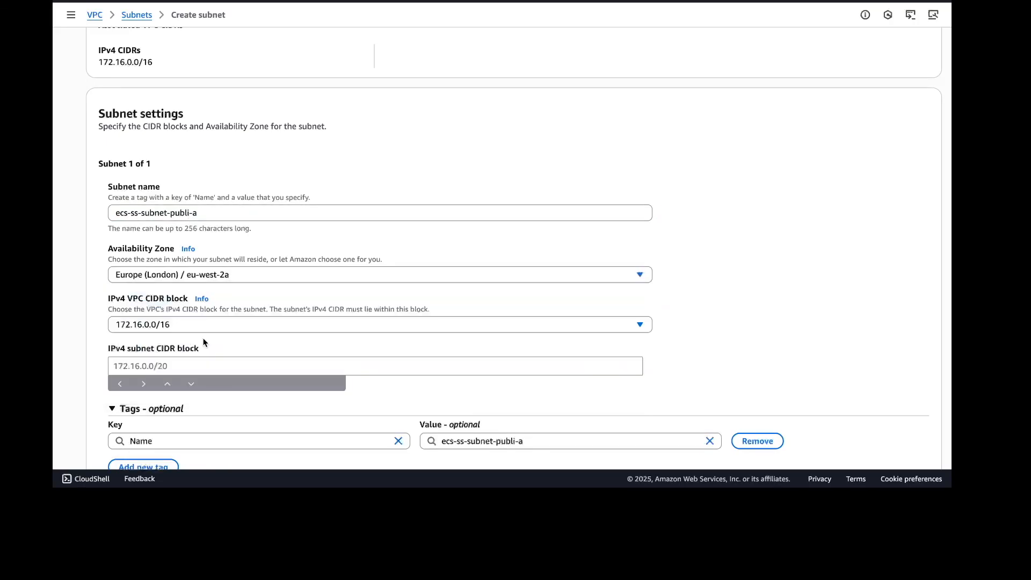
{"action": "left_click", "coordinate": [188, 213]}
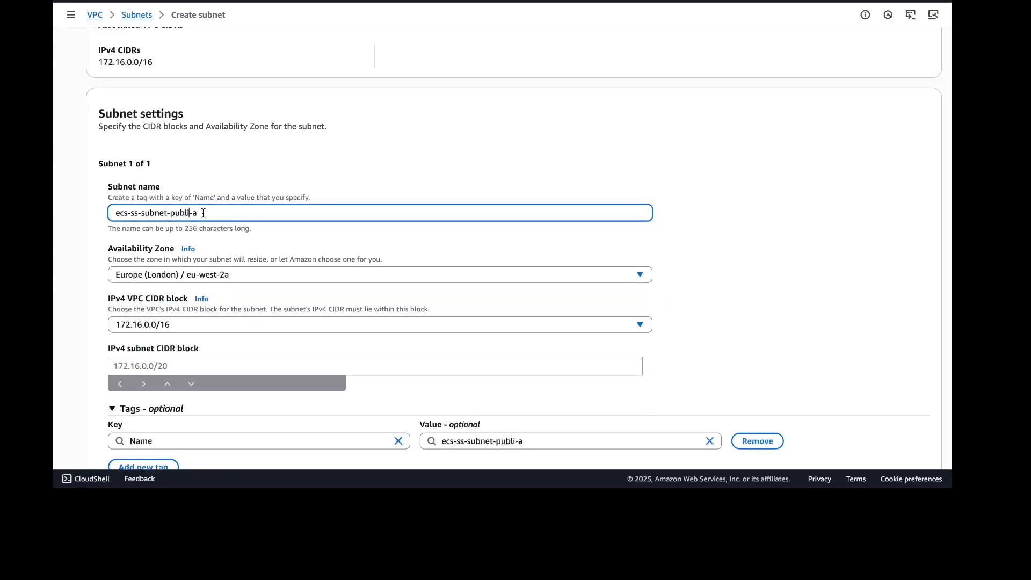
{"action": "type", "text": "c"}
Set the subnet's IPv4 CIDR block to 172.16.0.0/18 and create the subnet
{"action": "scroll", "coordinate": [273, 275], "scroll_direction": "down", "scroll_amount": 1}
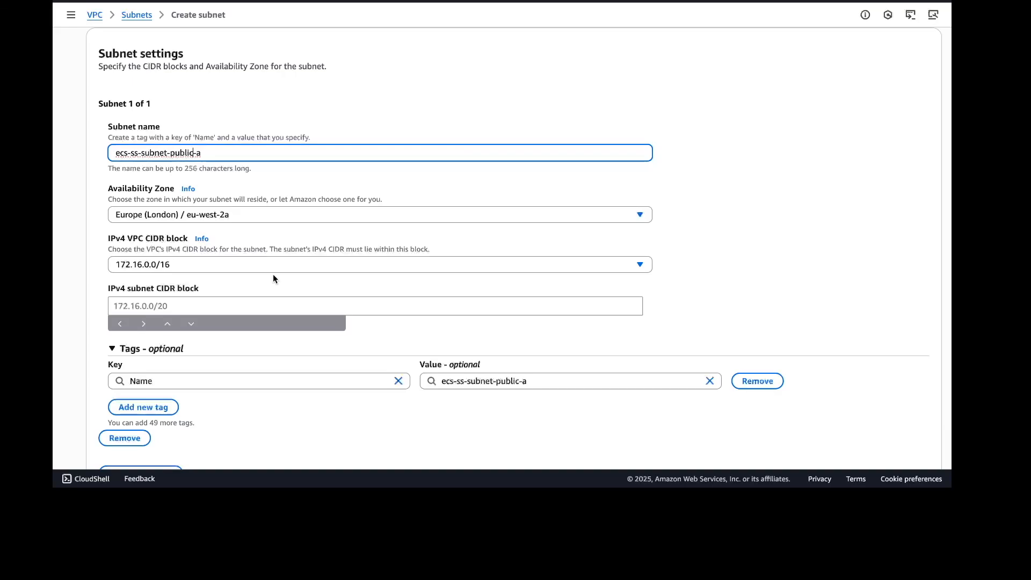
{"action": "left_click", "coordinate": [242, 263]}
{"action": "left_click", "coordinate": [850, 221]}
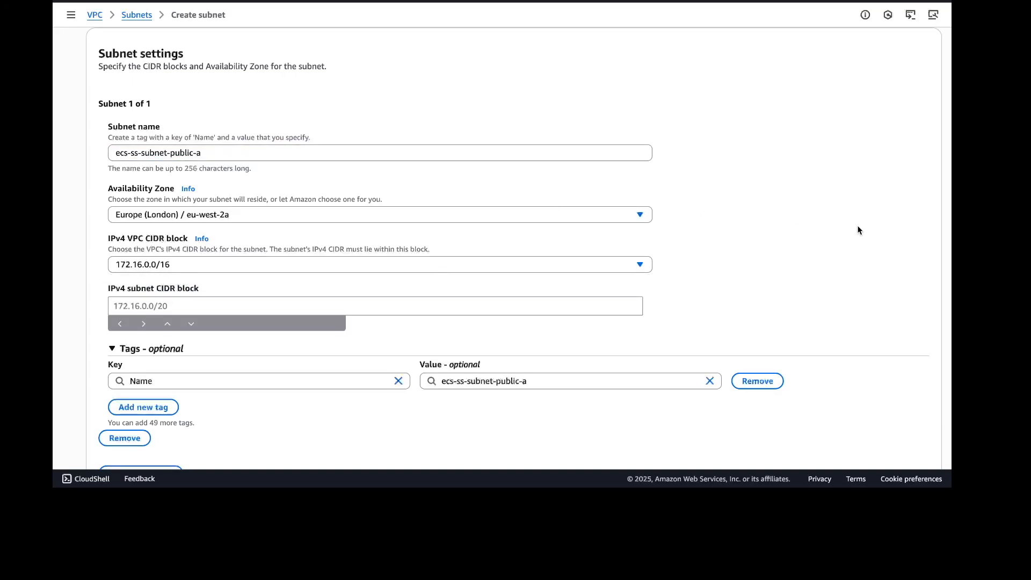
{"action": "left_click", "coordinate": [500, 305]}
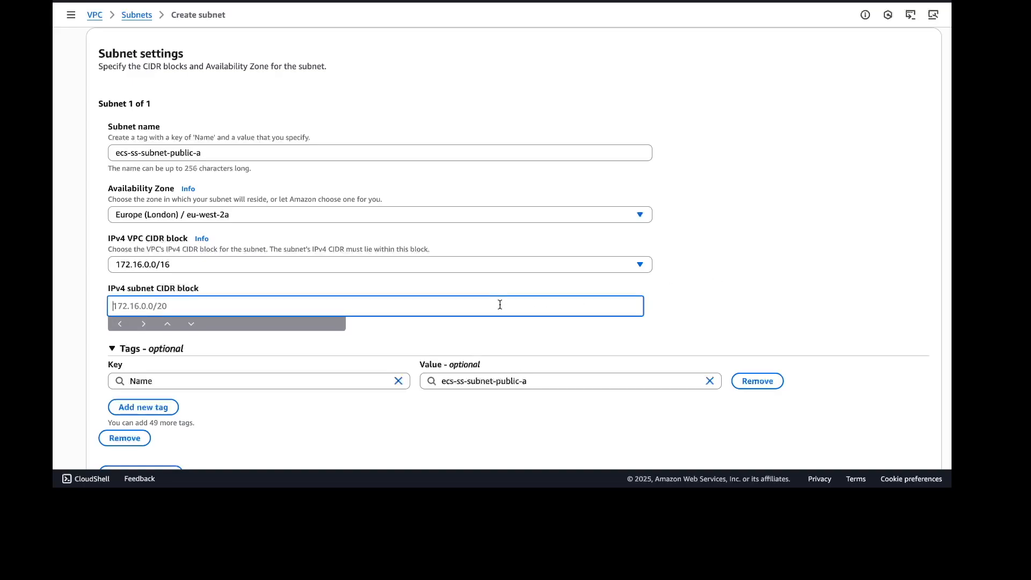
{"action": "type", "text": "172.16.0.0/18"}
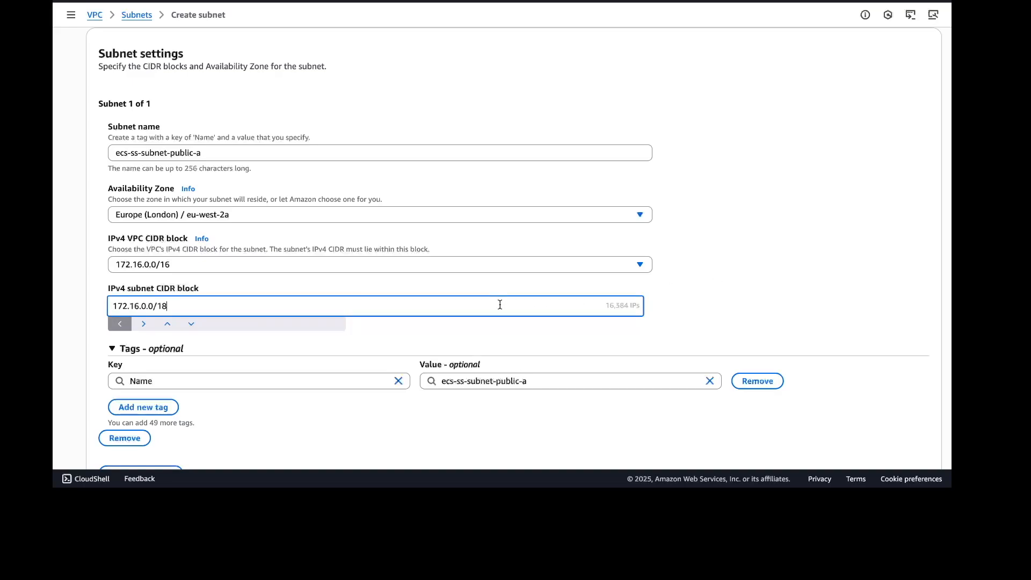
{"action": "left_click", "coordinate": [710, 307]}
{"action": "scroll", "coordinate": [710, 307], "scroll_direction": "down", "scroll_amount": 2}
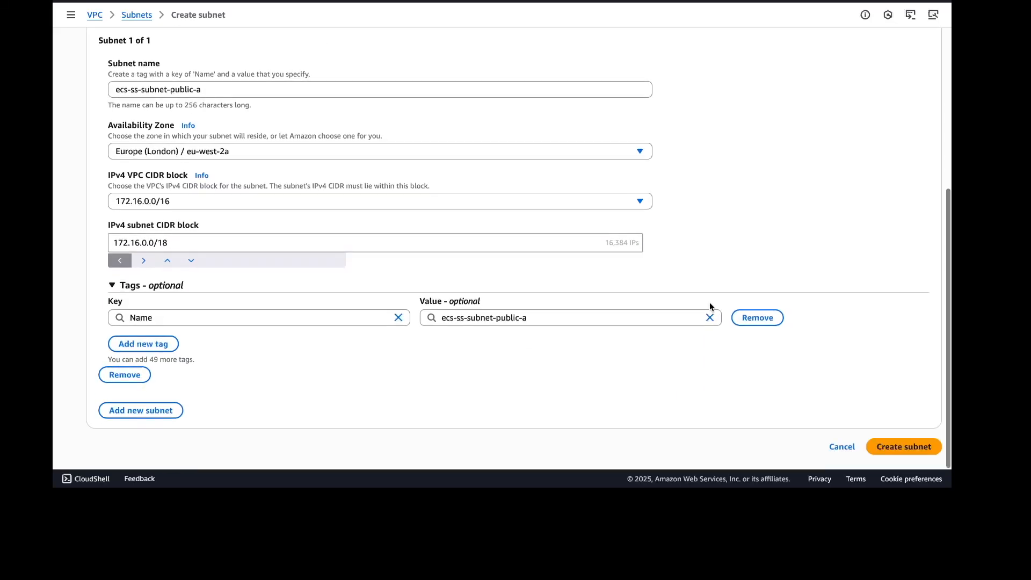
{"action": "left_click", "coordinate": [914, 450]}
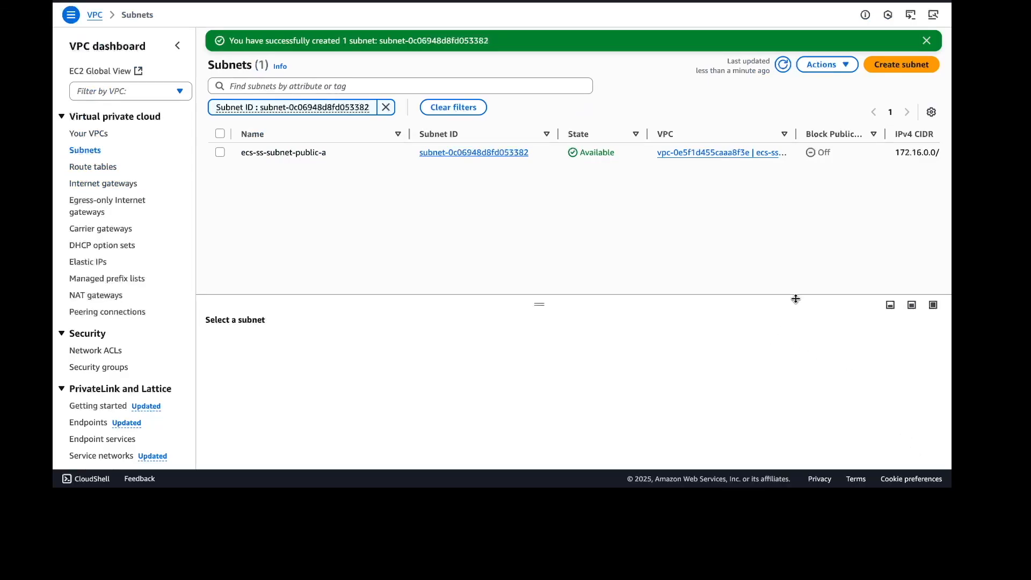
Start creating another subnet in the ecs-ss-vpc VPC
{"action": "left_click", "coordinate": [904, 65]}
{"action": "left_click", "coordinate": [597, 120]}
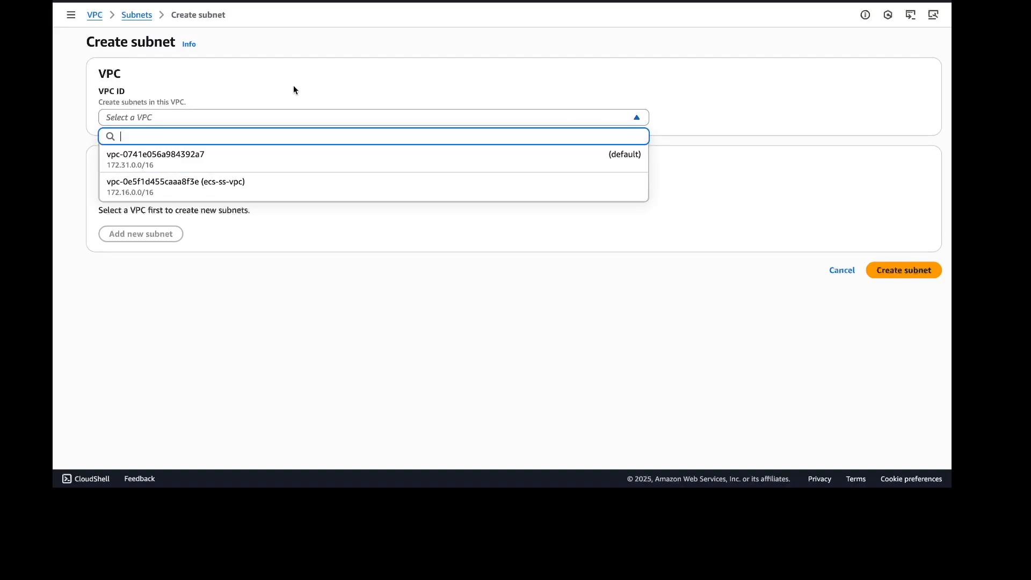
{"action": "left_click", "coordinate": [265, 193]}
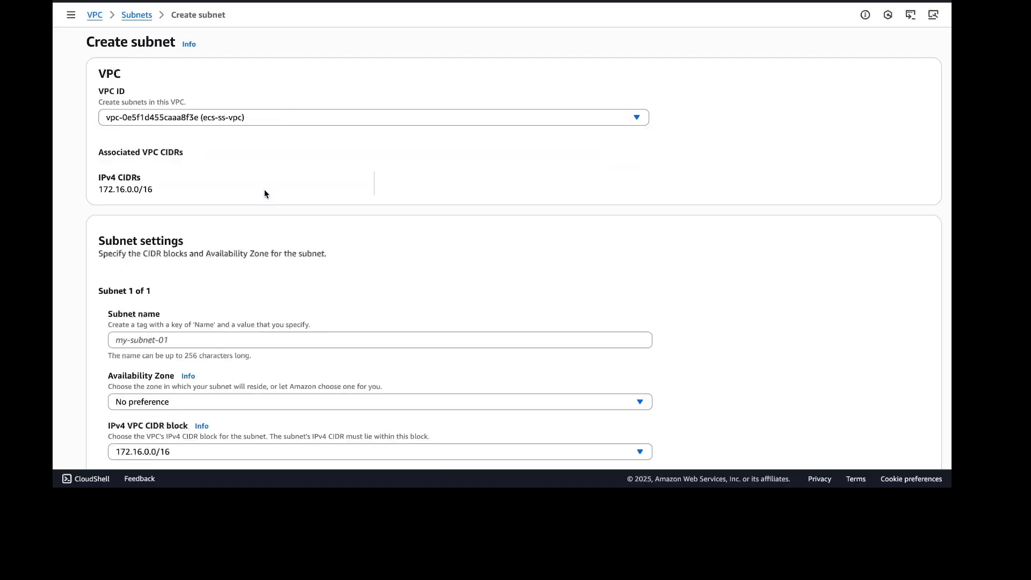
Name the subnet ecs-ss-subnet-public-b and place it in availability zone Europe (London) / eu-west-2b
{"action": "left_click", "coordinate": [466, 340]}
{"action": "type", "text": "ecs-ss-"}
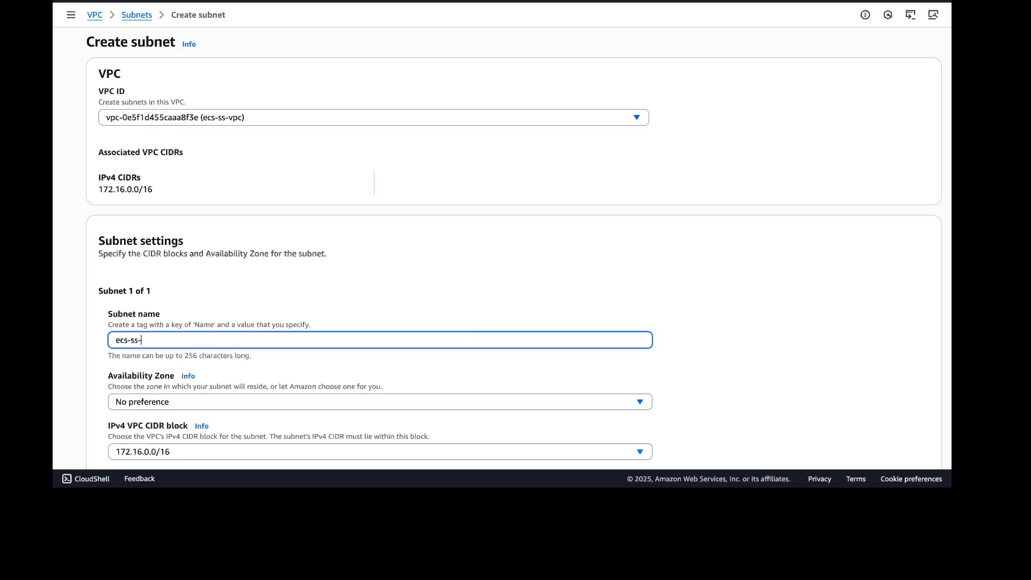
{"action": "type", "text": "subnet-public-b"}
{"action": "scroll", "coordinate": [494, 401], "scroll_direction": "down", "scroll_amount": 4}
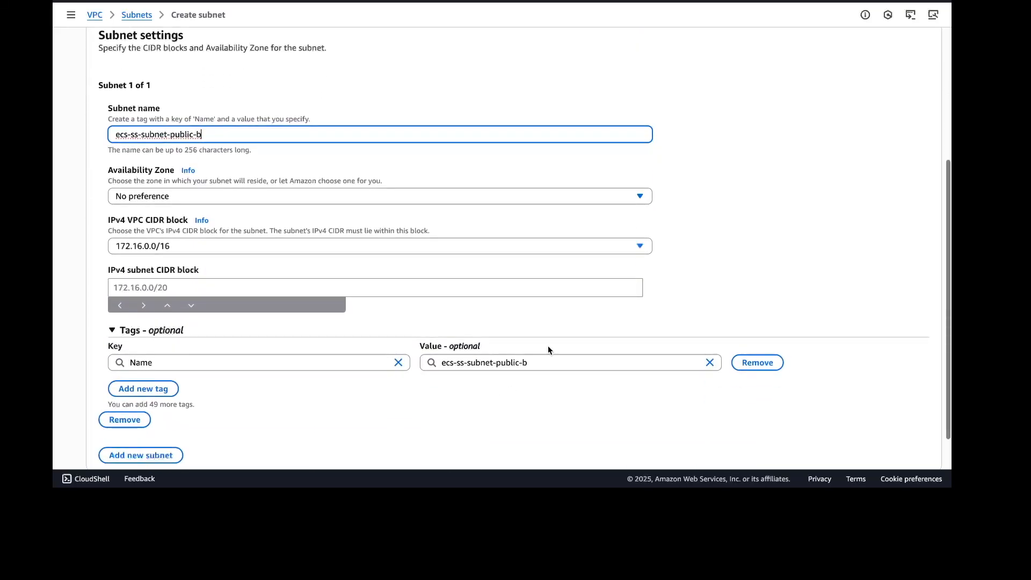
{"action": "left_click", "coordinate": [586, 198]}
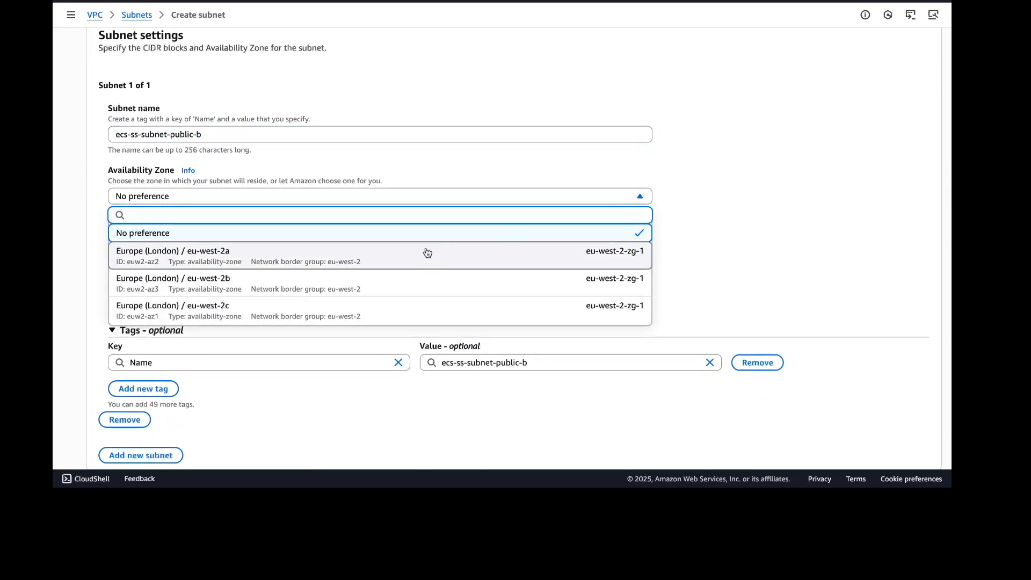
{"action": "left_click", "coordinate": [348, 283]}
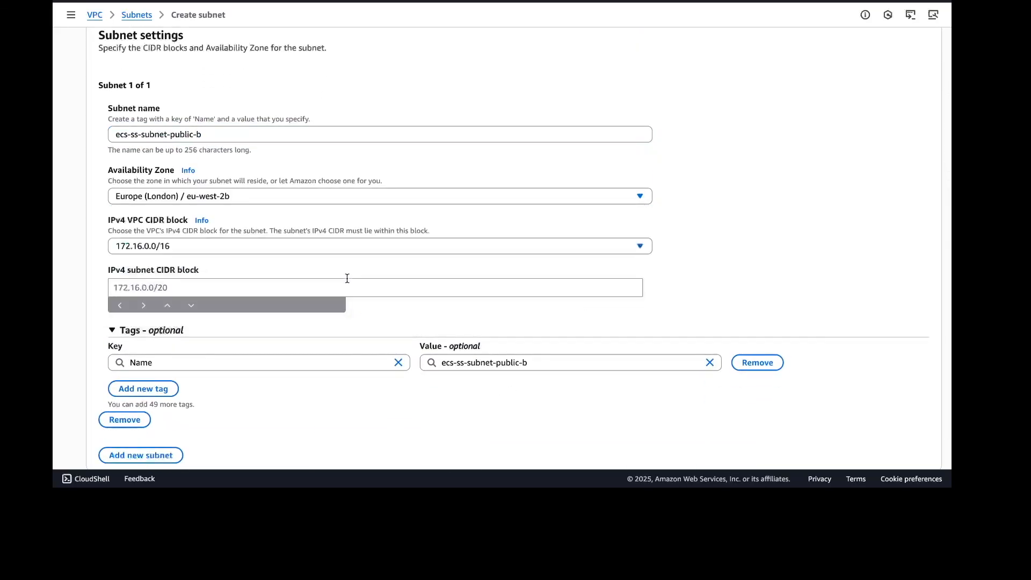
Set the subnet's IPv4 CIDR block to 172.16.64.0/18 and create the subnet
{"action": "left_click", "coordinate": [397, 293]}
{"action": "type", "text": "172.16.0.0/18"}
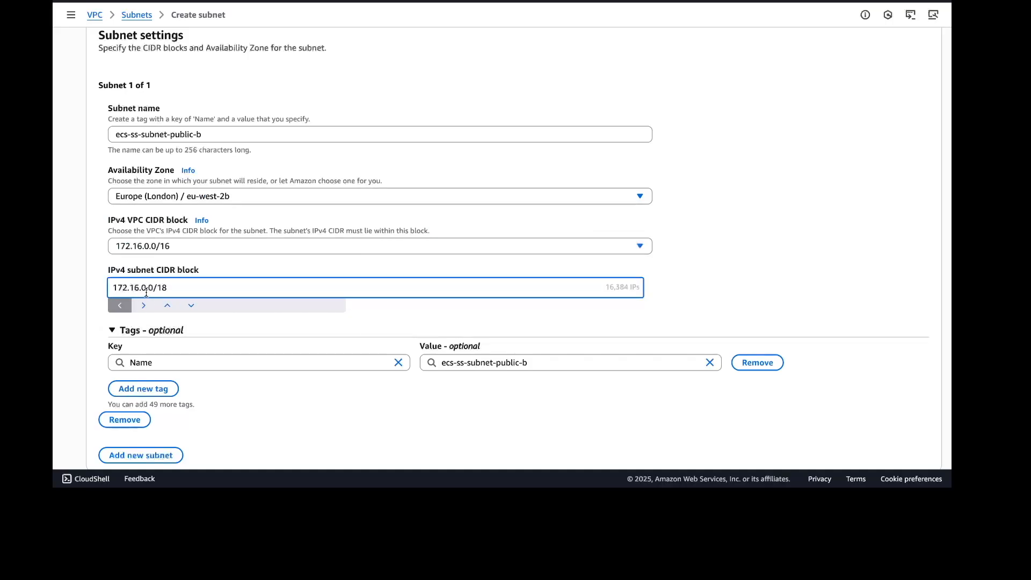
{"action": "key", "text": "BackSpace"}
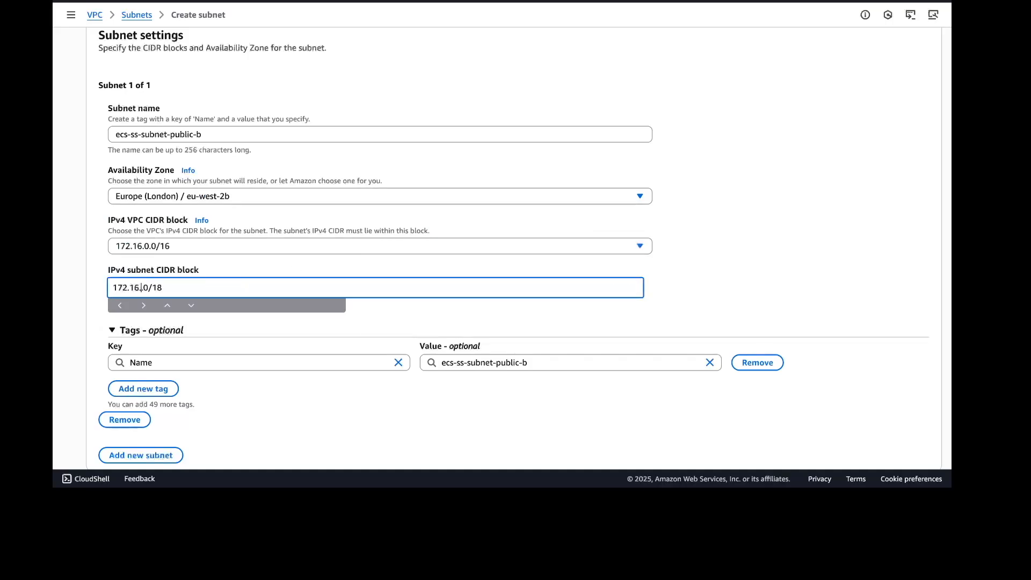
{"action": "type", "text": "64."}
{"action": "left_click", "coordinate": [733, 269]}
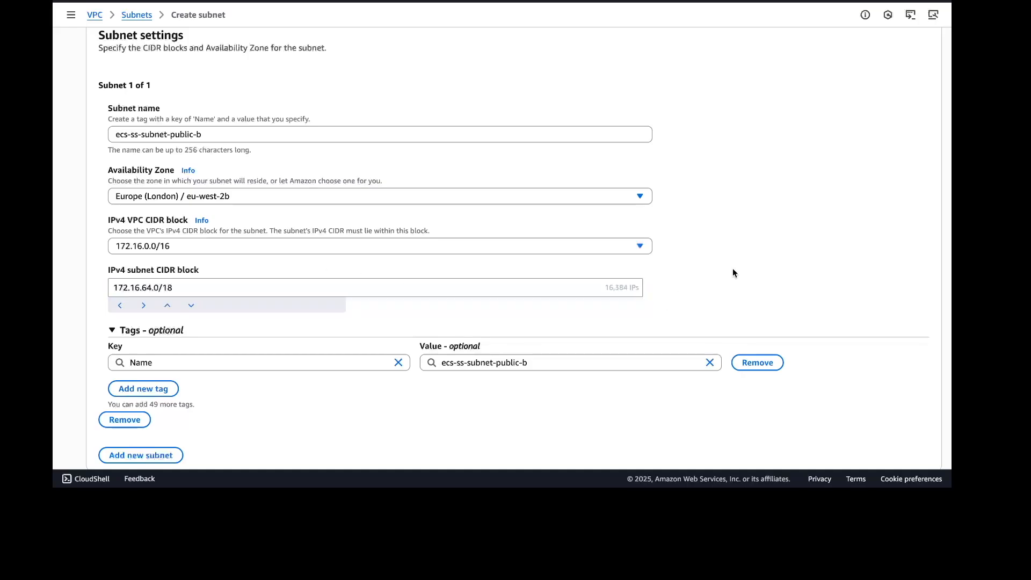
{"action": "scroll", "coordinate": [732, 269], "scroll_direction": "down", "scroll_amount": 1}
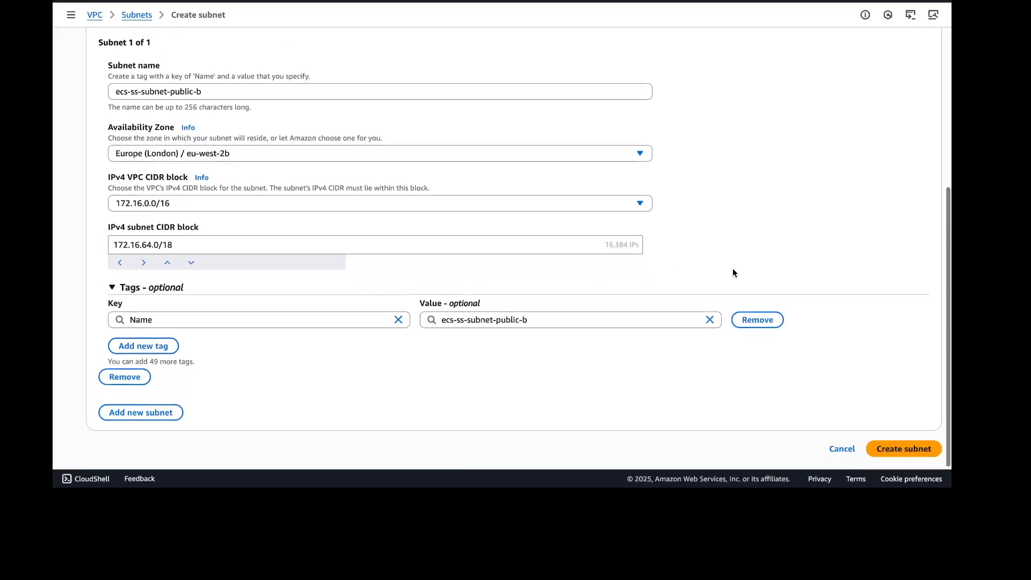
{"action": "left_click", "coordinate": [907, 450]}
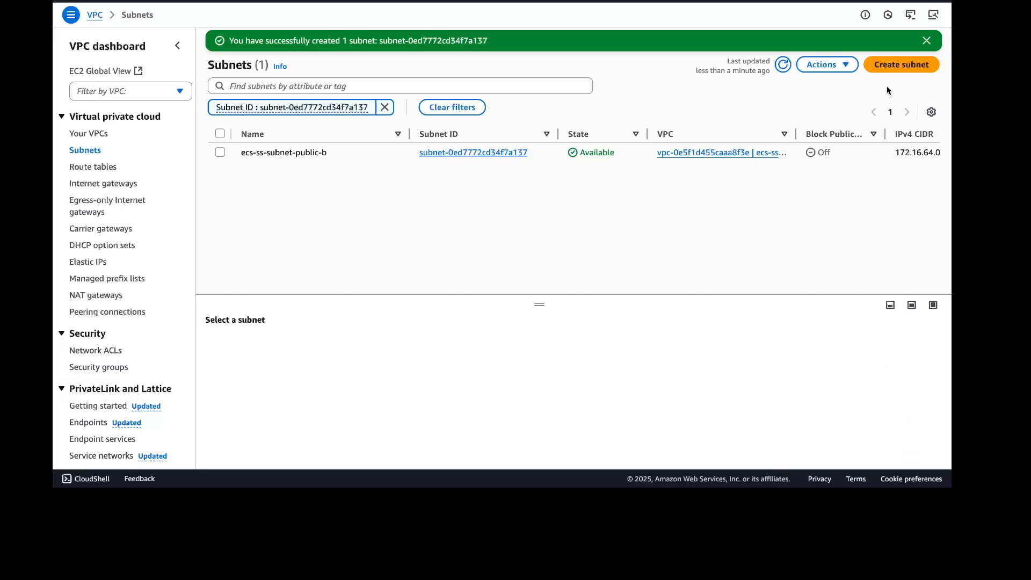
Start creating a new subnet in the ecs-ss-vpc VPC
{"action": "left_click", "coordinate": [894, 68]}
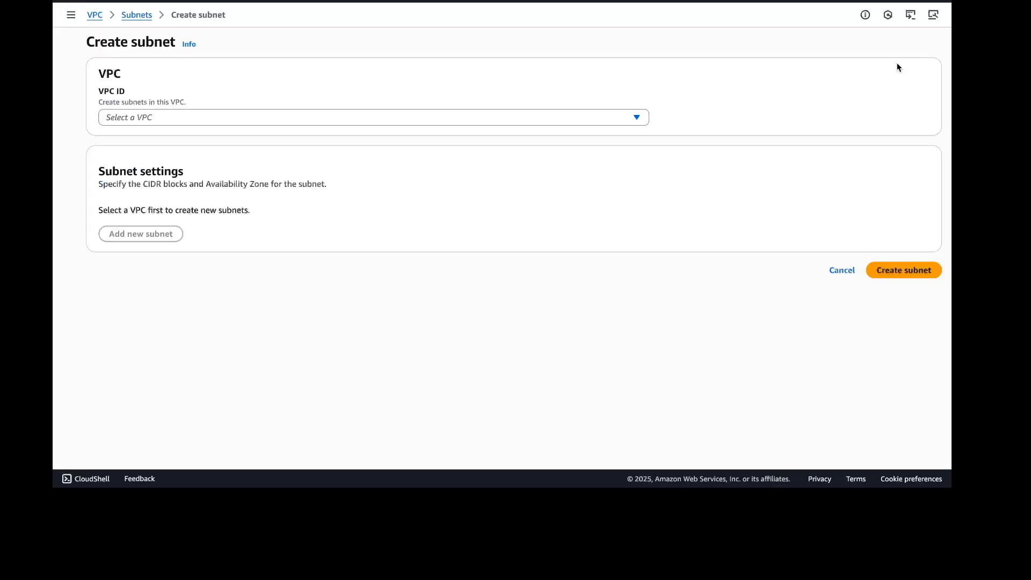
{"action": "left_click", "coordinate": [343, 117]}
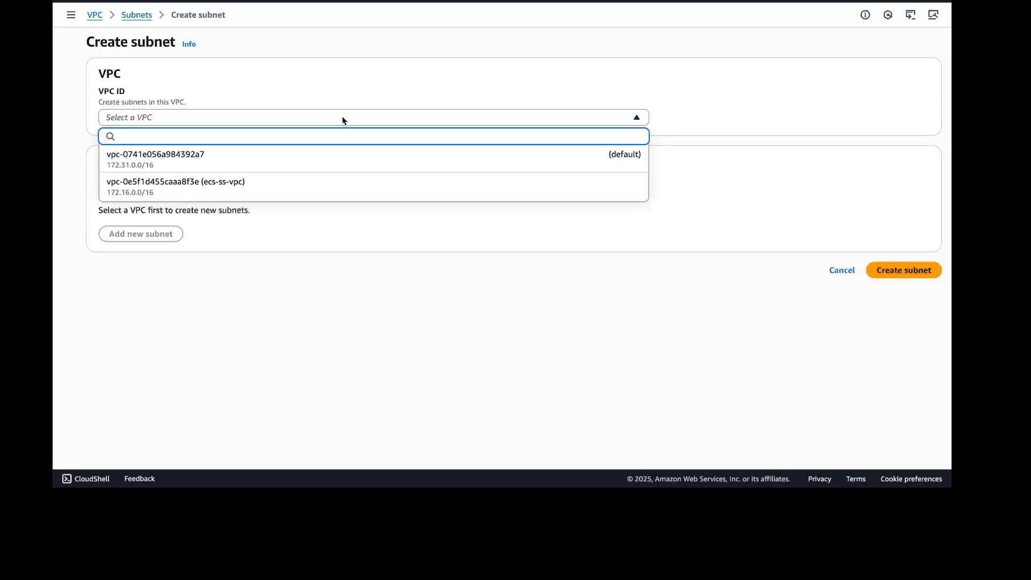
{"action": "left_click", "coordinate": [238, 186]}
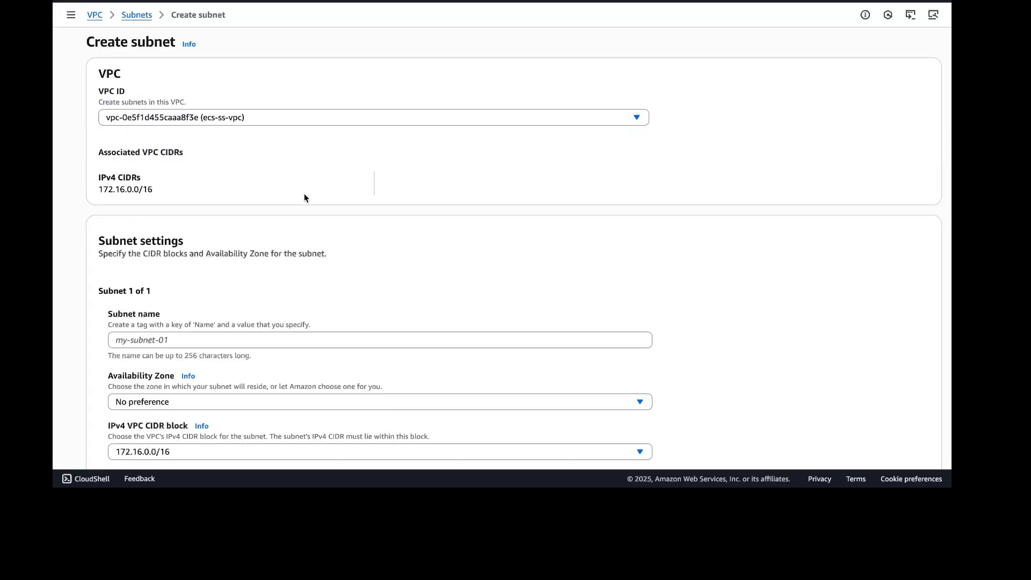
Name the subnet ecs-ss-subnet-private-a and place it in availability zone Europe (London) / eu-west-2a
{"action": "scroll", "coordinate": [709, 313], "scroll_direction": "down", "scroll_amount": 5}
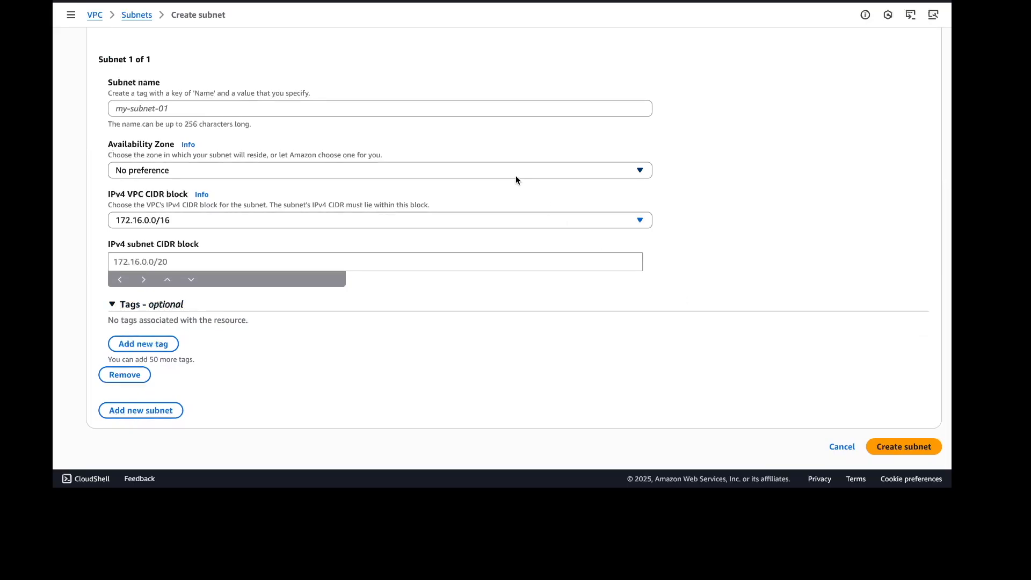
{"action": "left_click", "coordinate": [188, 108]}
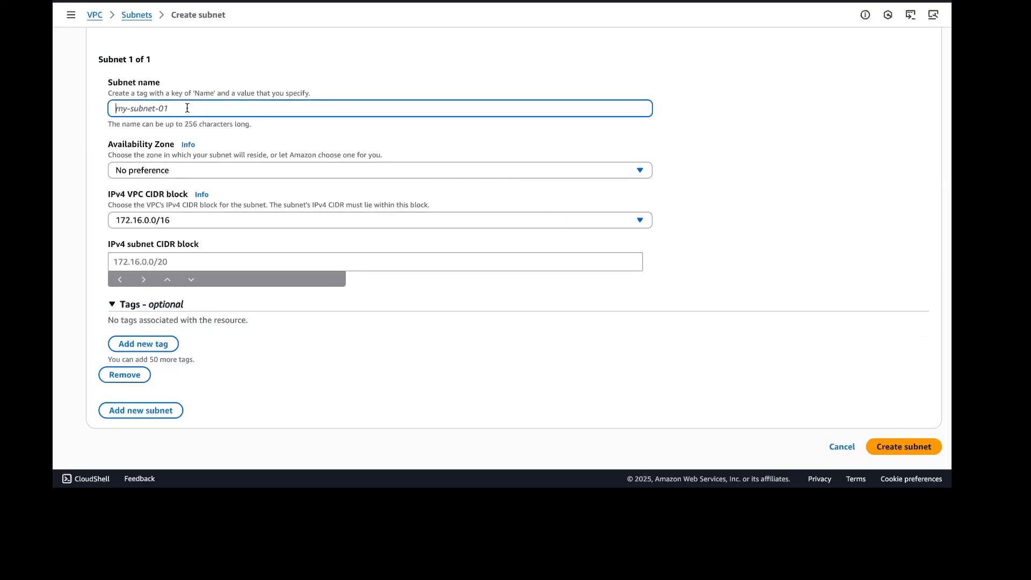
{"action": "type", "text": "ecs-ss-"}
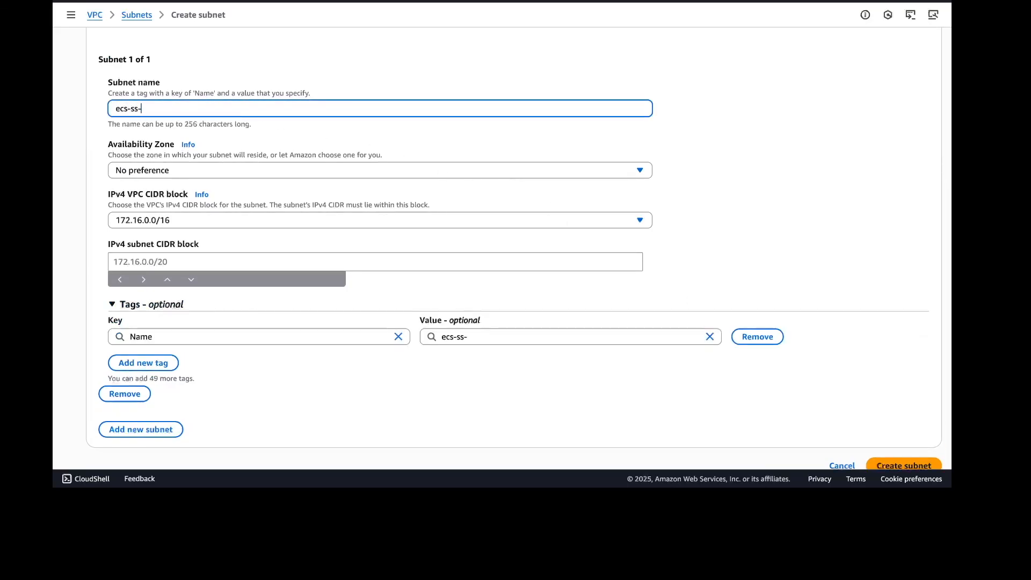
{"action": "type", "text": "private-"}
{"action": "type", "text": "subne"}
{"action": "key", "text": "BackSpace"}
{"action": "key", "text": "BackSpace"}
{"action": "key", "text": "BackSpace"}
{"action": "key", "text": "BackSpace"}
{"action": "key", "text": "BackSpace"}
{"action": "key", "text": "Left"}
{"action": "key", "text": "Left"}
{"action": "key", "text": "Left"}
{"action": "key", "text": "Left"}
{"action": "type", "text": "subnet-"}
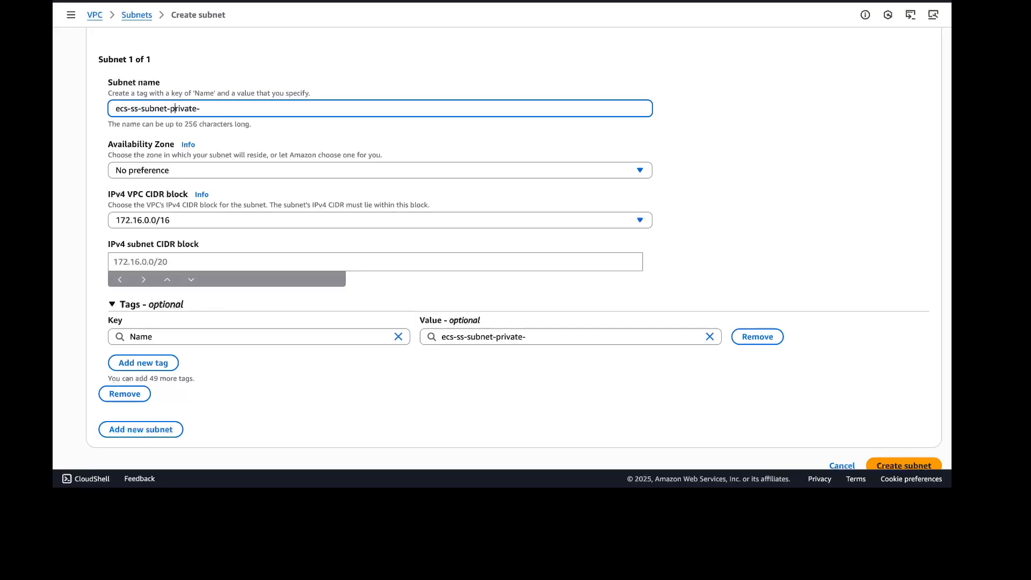
{"action": "key", "text": "End"}
{"action": "type", "text": "a"}
{"action": "left_click", "coordinate": [640, 171]}
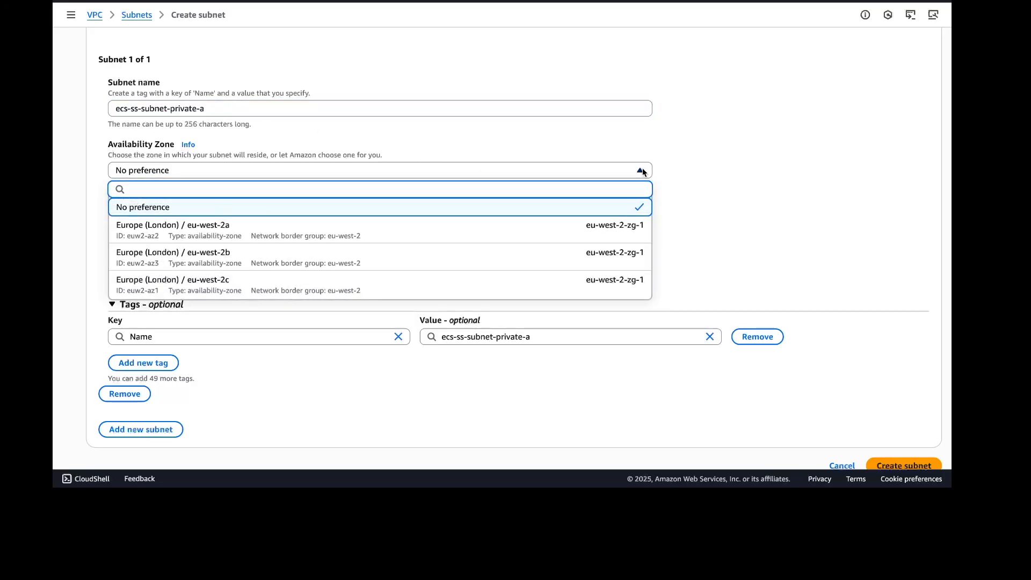
{"action": "left_click", "coordinate": [273, 235]}
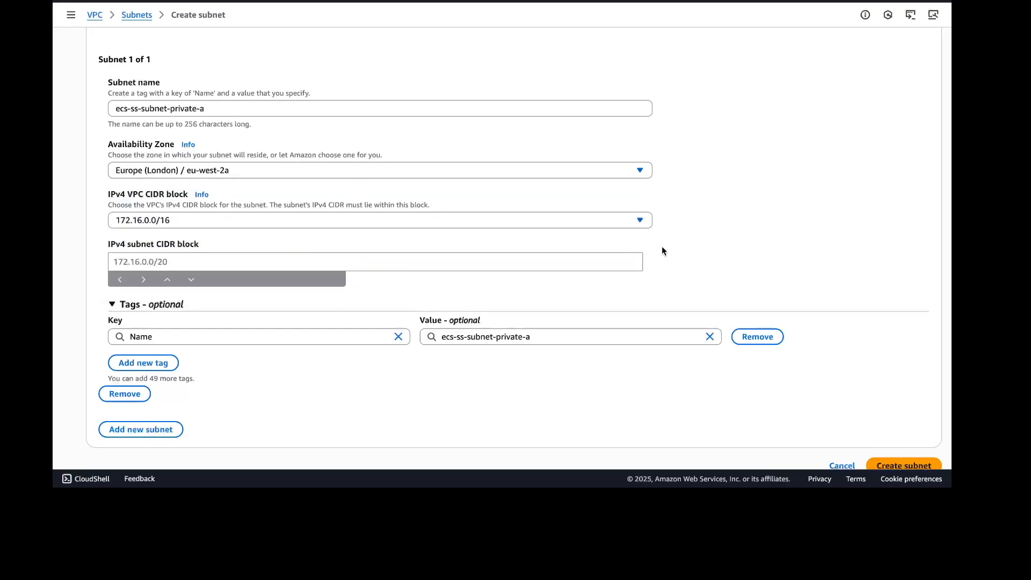
Set the private subnet's IPv4 CIDR block to 172.16.128.0/18 and create the subnet
{"action": "scroll", "coordinate": [662, 246], "scroll_direction": "down", "scroll_amount": 1}
{"action": "left_click", "coordinate": [184, 237]}
{"action": "type", "text": "172.16.0.0/18"}
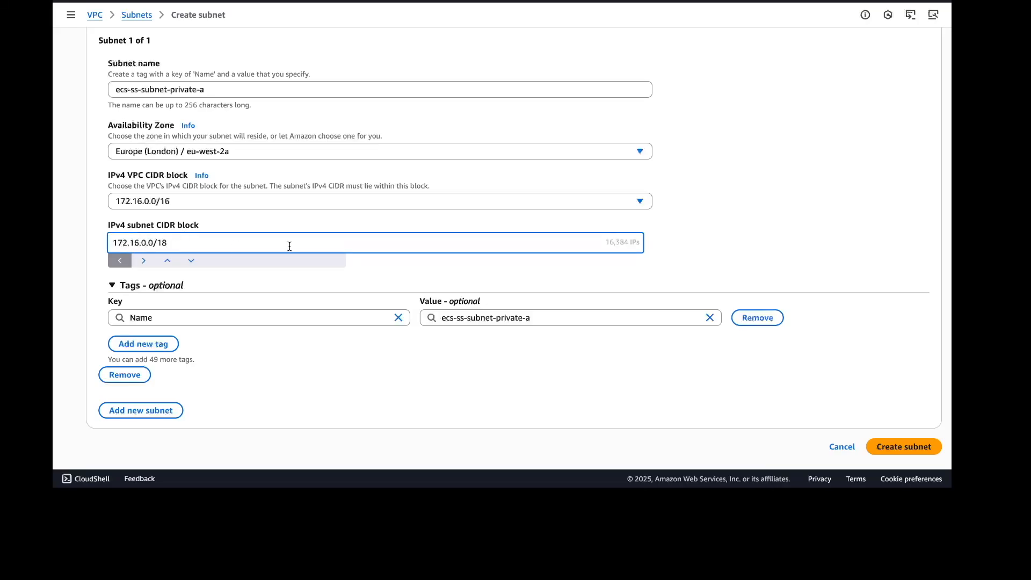
{"action": "key", "text": "BackSpace"}
{"action": "type", "text": "128"}
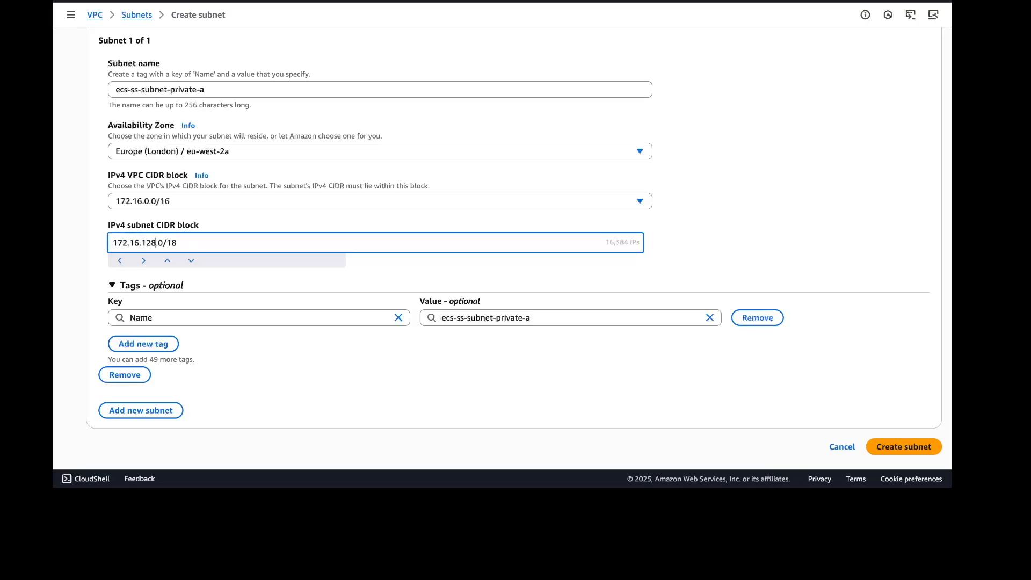
{"action": "left_click", "coordinate": [754, 204]}
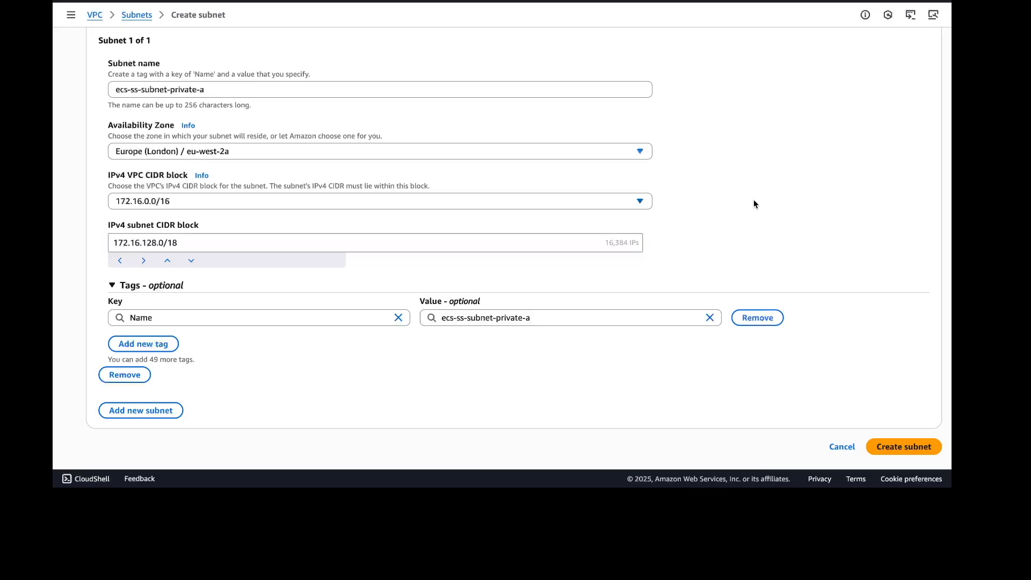
{"action": "left_click", "coordinate": [904, 447]}
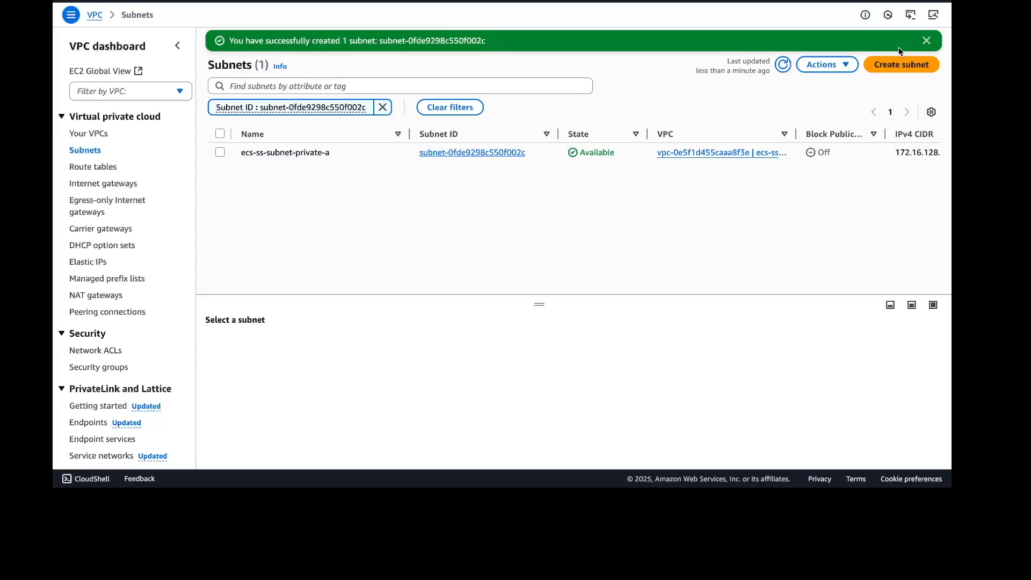
Start creating one more subnet in the ecs-ss-vpc VPC
{"action": "left_click", "coordinate": [902, 65]}
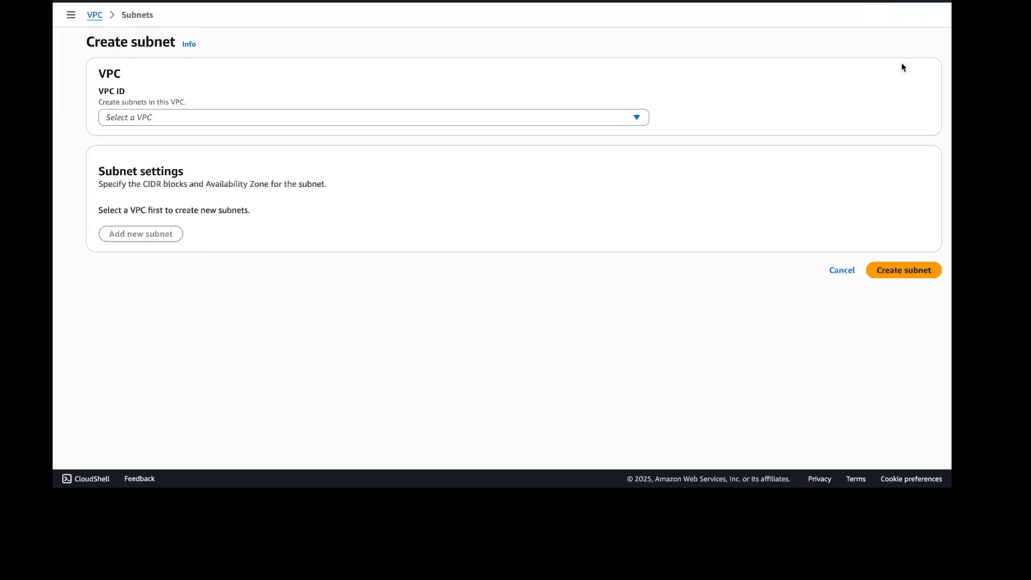
{"action": "left_click", "coordinate": [392, 116]}
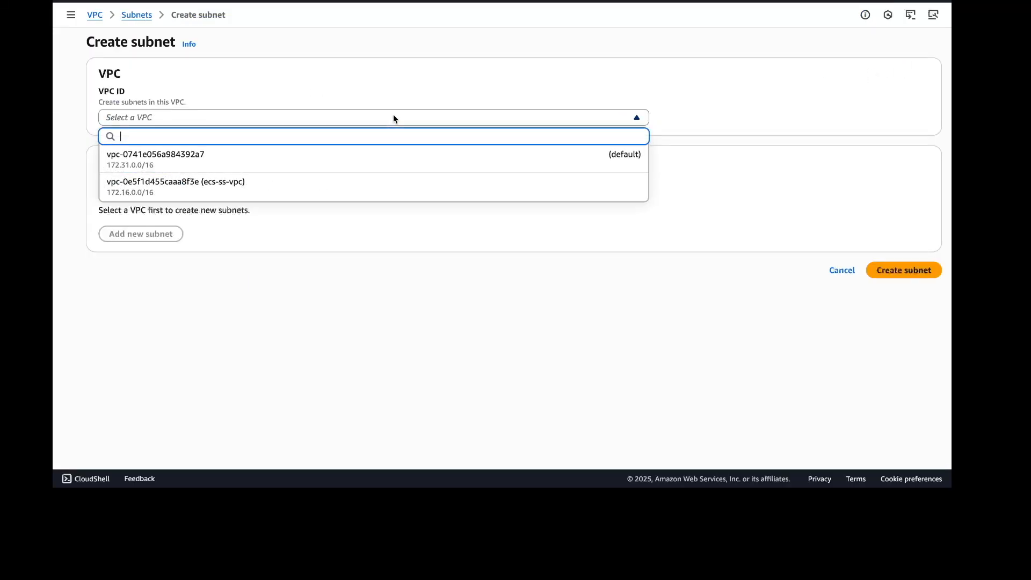
{"action": "left_click", "coordinate": [259, 187]}
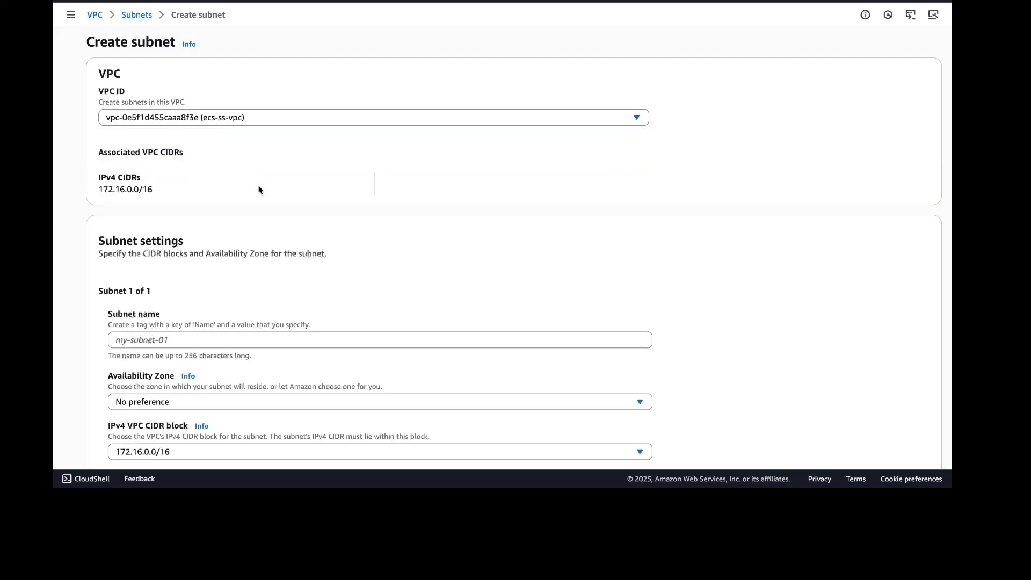
Name the subnet ecs-ss-subnet-private-b and place it in availability zone Europe (London) / eu-west-2b
{"action": "scroll", "coordinate": [205, 253], "scroll_direction": "down", "scroll_amount": 1}
{"action": "left_click", "coordinate": [222, 278]}
{"action": "type", "text": "ec"}
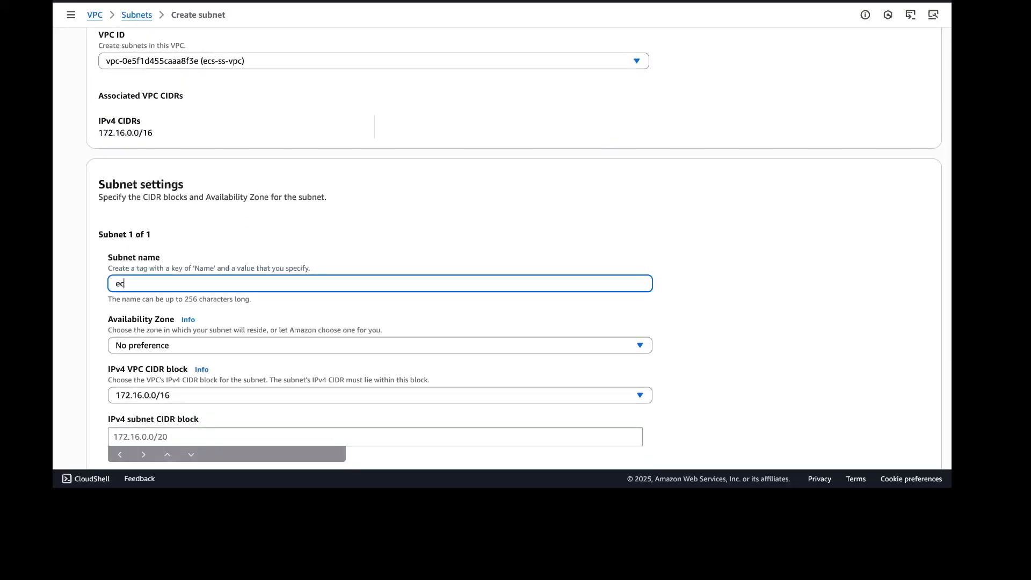
{"action": "type", "text": "s-ss-subnet-private-b"}
{"action": "left_click", "coordinate": [427, 345]}
{"action": "left_click", "coordinate": [295, 292]}
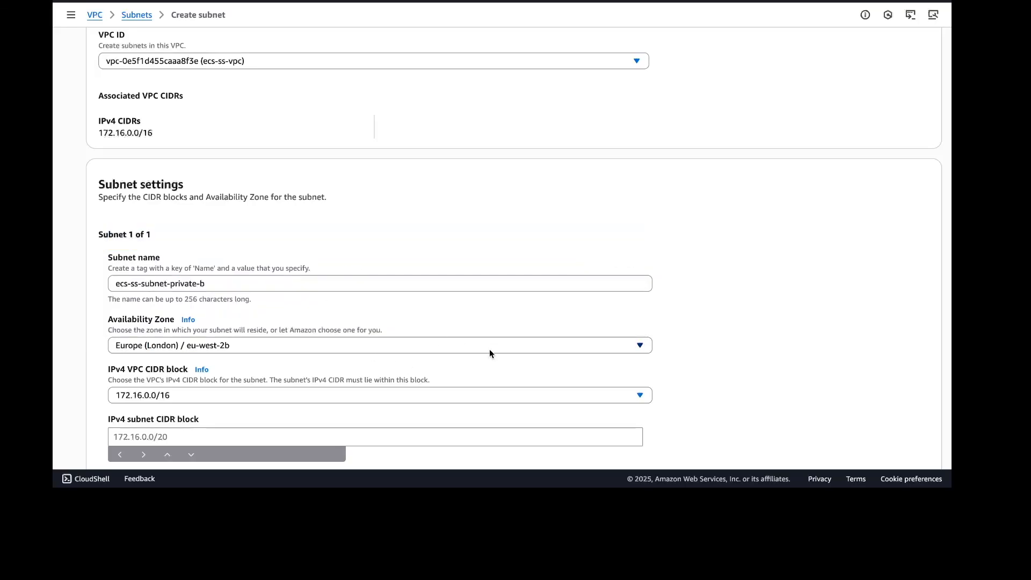
Set the subnet's IPv4 CIDR block to 172.16.192.0/18 and create the subnet
{"action": "scroll", "coordinate": [654, 380], "scroll_direction": "down", "scroll_amount": 3}
{"action": "left_click", "coordinate": [389, 309]}
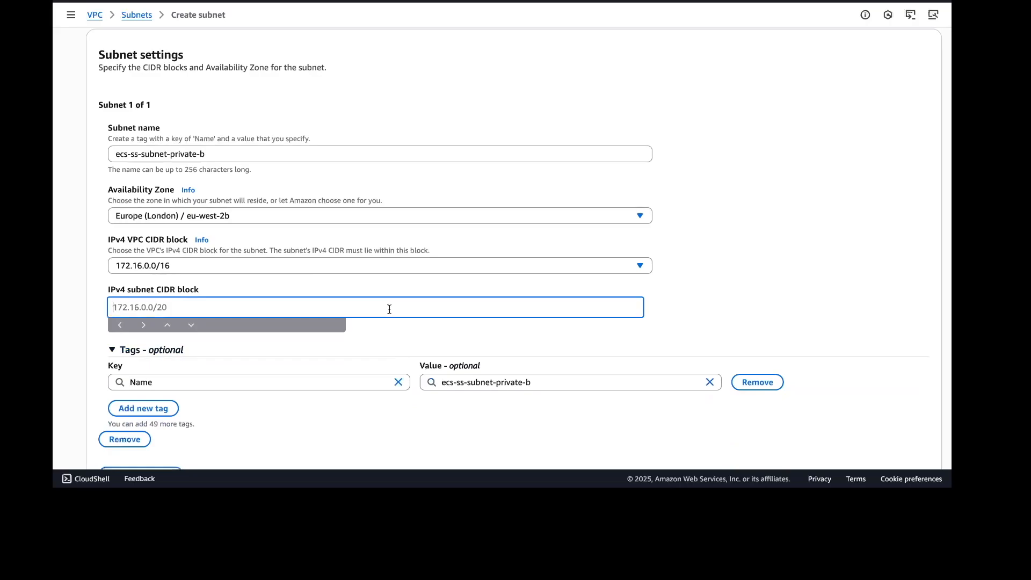
{"action": "type", "text": "172.16.0.0/18"}
{"action": "key", "text": "Left"}
{"action": "key", "text": "Left"}
{"action": "key", "text": "Left"}
{"action": "key", "text": "Left"}
{"action": "key", "text": "Left"}
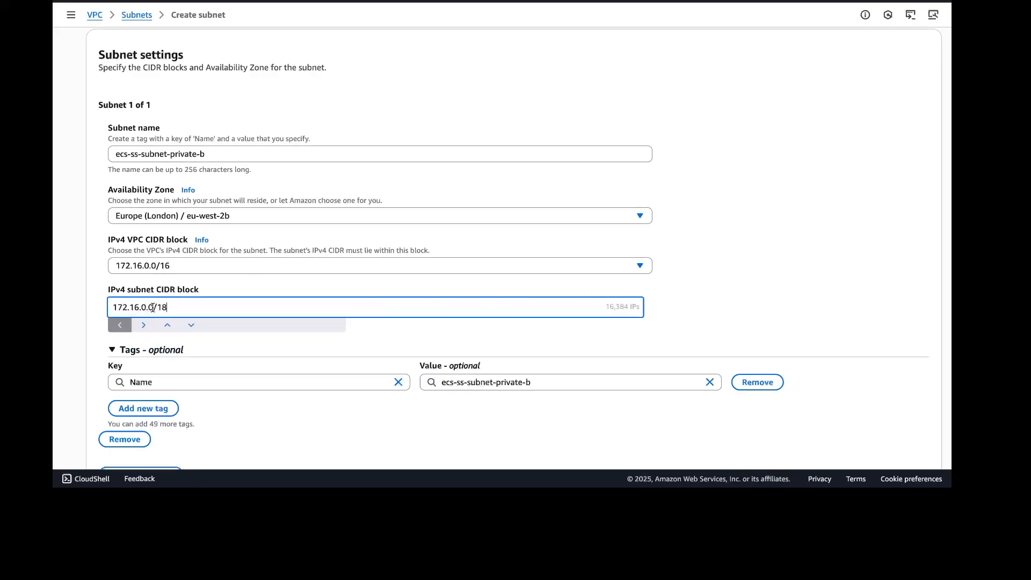
{"action": "key", "text": "BackSpace"}
{"action": "type", "text": "192"}
{"action": "key", "text": "Right"}
{"action": "left_click", "coordinate": [827, 242]}
{"action": "scroll", "coordinate": [890, 225], "scroll_direction": "down", "scroll_amount": 2}
{"action": "left_click", "coordinate": [888, 448]}
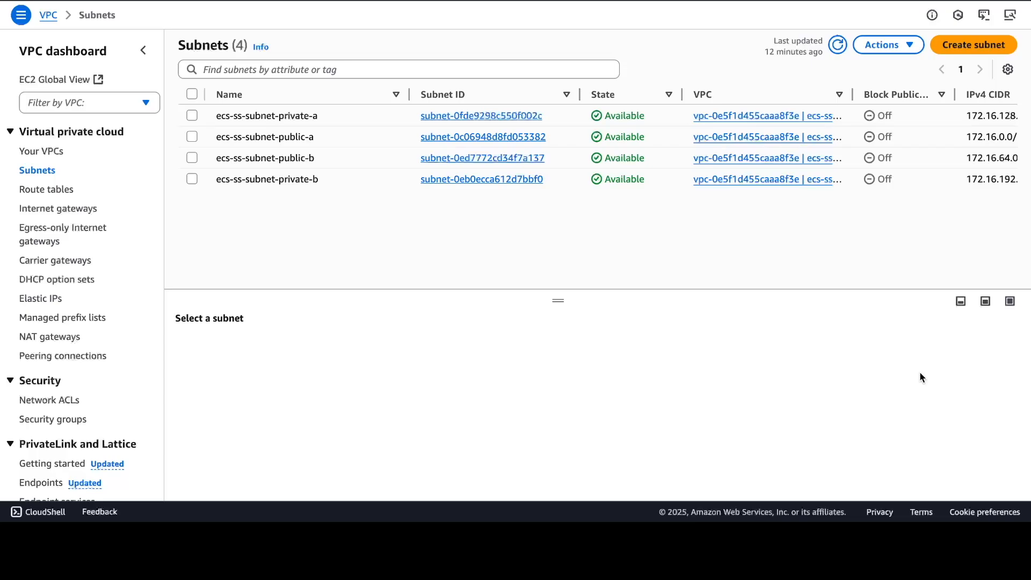
Open the route table belonging to the ecs-ss-vpc VPC to view its routes
{"action": "left_click", "coordinate": [61, 190]}
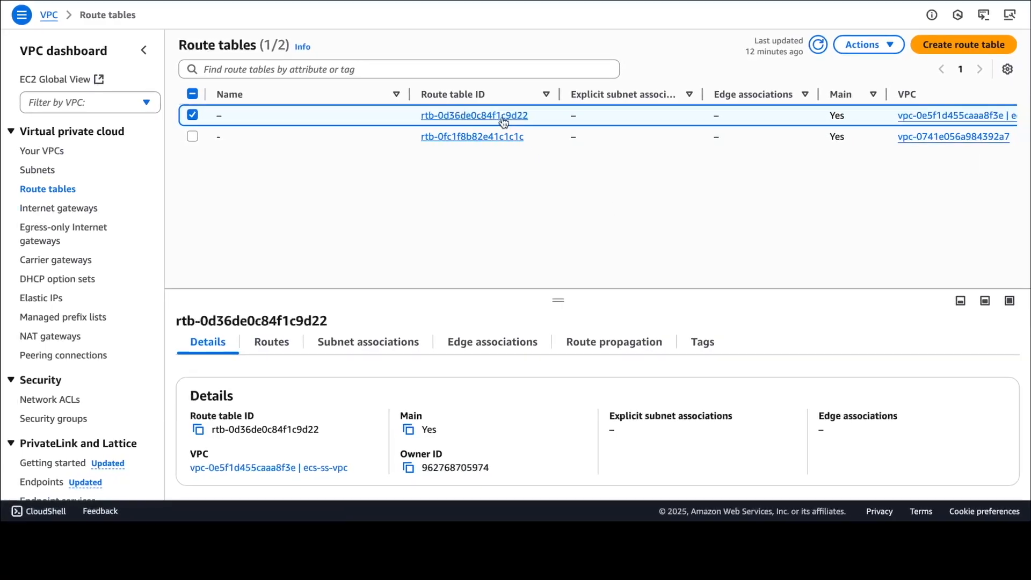
{"action": "scroll", "coordinate": [525, 117], "scroll_direction": "right", "scroll_amount": 3}
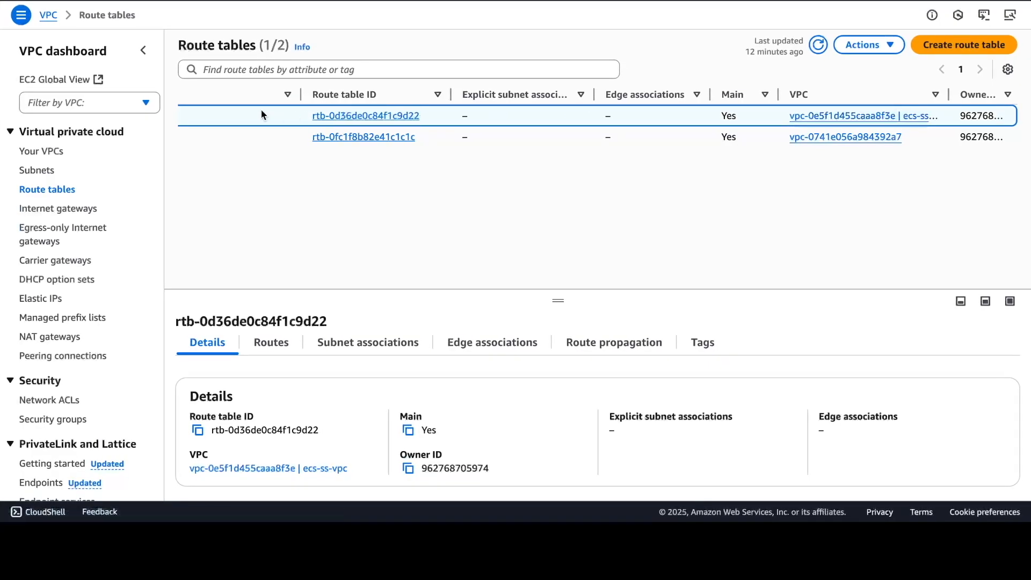
{"action": "scroll", "coordinate": [261, 110], "scroll_direction": "left", "scroll_amount": 2}
{"action": "left_click", "coordinate": [424, 116]}
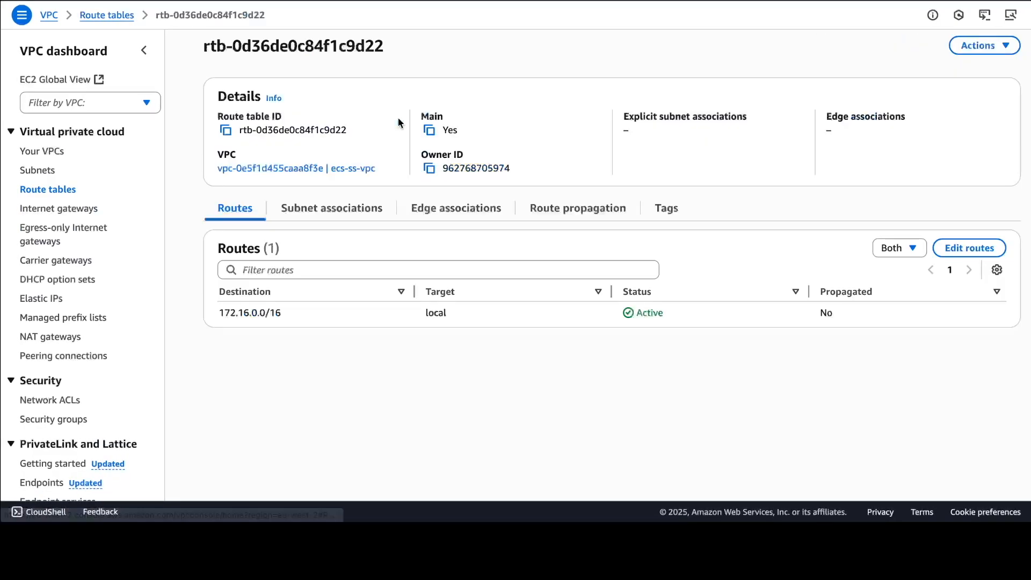
Add a route to the ecs-ss-vpc main route table sending 0.0.0.0/0 to the ecs-ss-igw internet gateway
{"action": "left_click", "coordinate": [351, 213]}
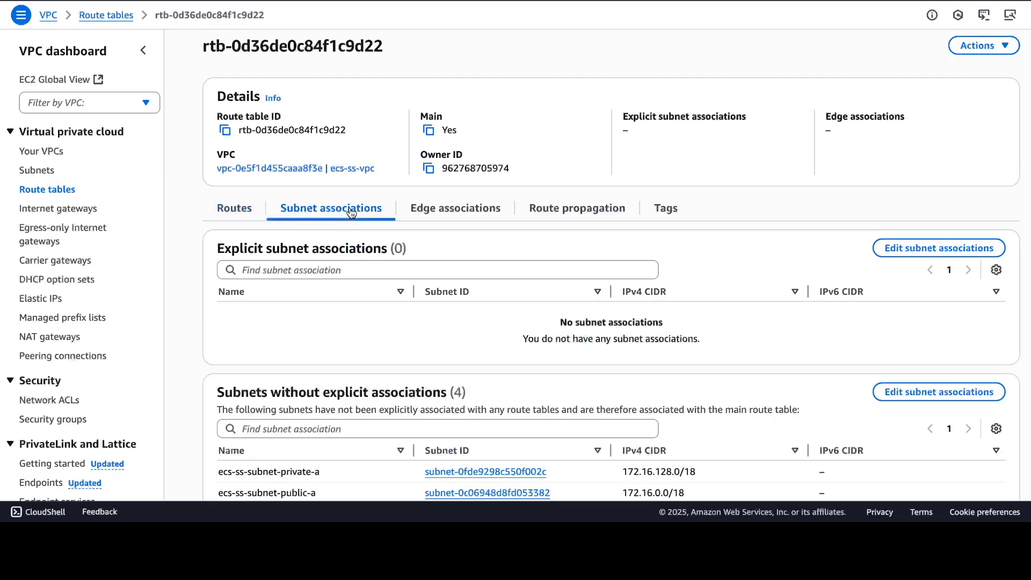
{"action": "scroll", "coordinate": [352, 239], "scroll_direction": "down", "scroll_amount": 2}
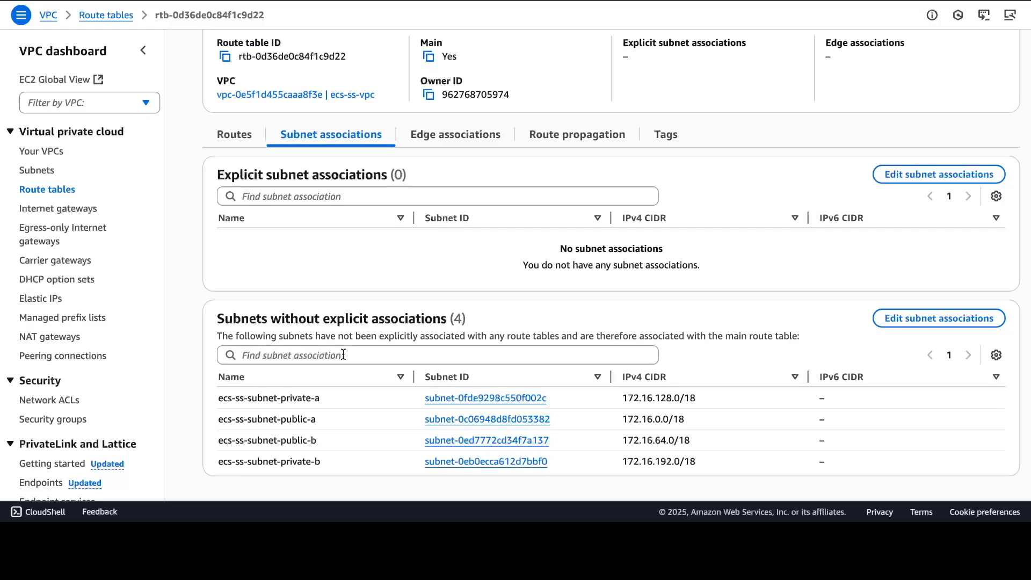
{"action": "left_click", "coordinate": [245, 136]}
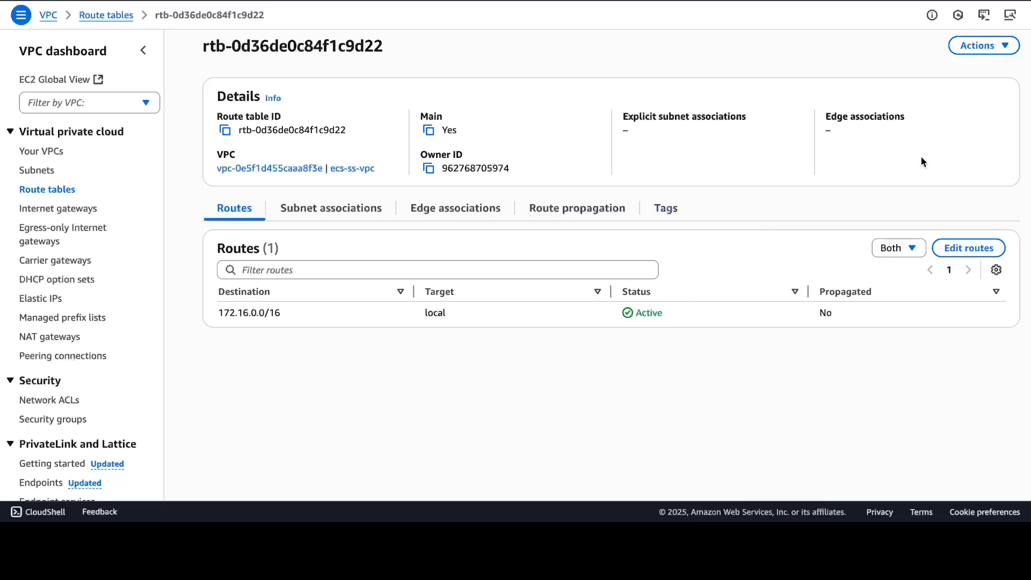
{"action": "left_click", "coordinate": [969, 248]}
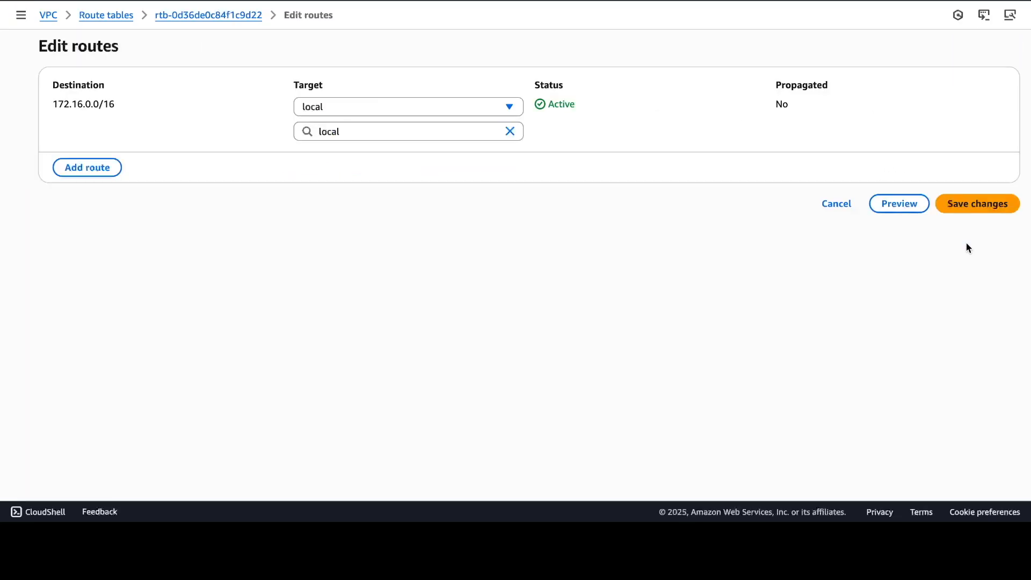
{"action": "left_click", "coordinate": [87, 167]}
{"action": "left_click", "coordinate": [86, 162]}
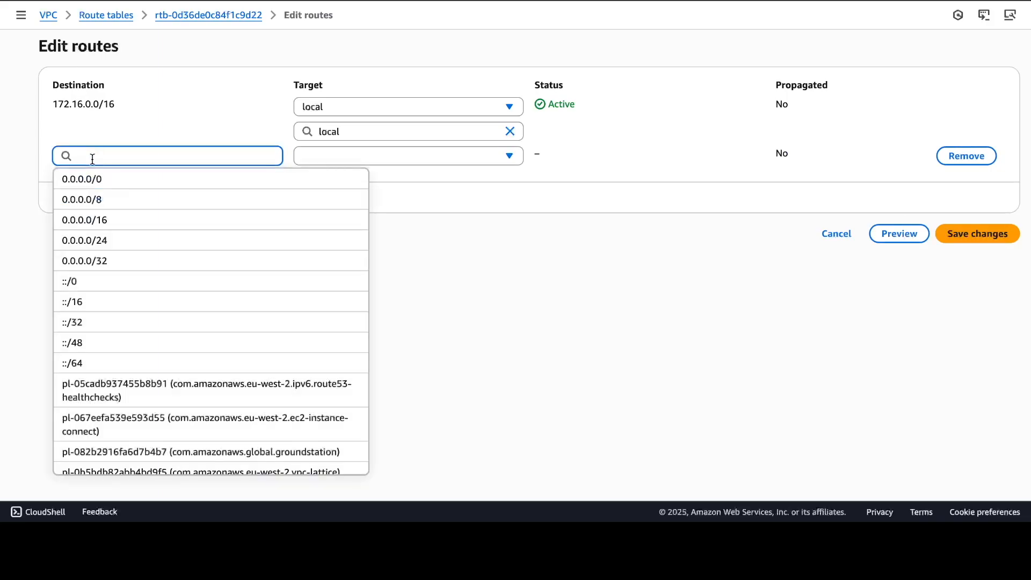
{"action": "left_click", "coordinate": [91, 177]}
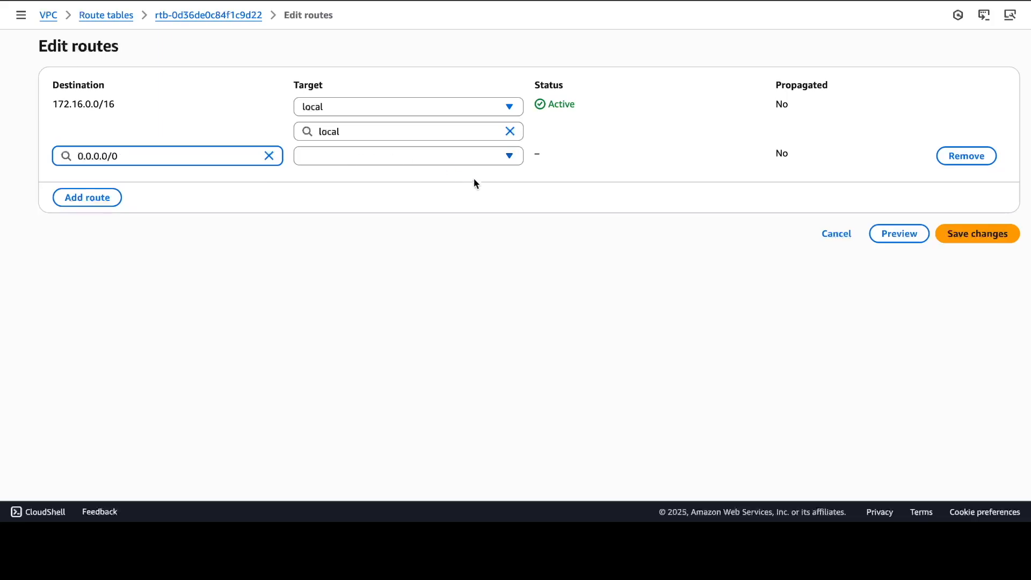
{"action": "left_click", "coordinate": [499, 163]}
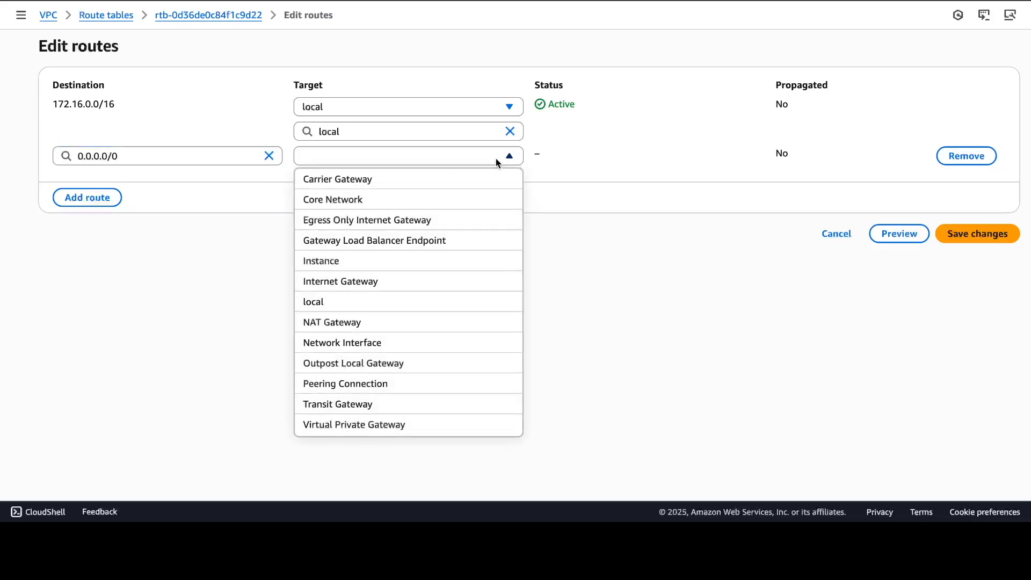
{"action": "left_click", "coordinate": [370, 279]}
{"action": "left_click", "coordinate": [430, 180]}
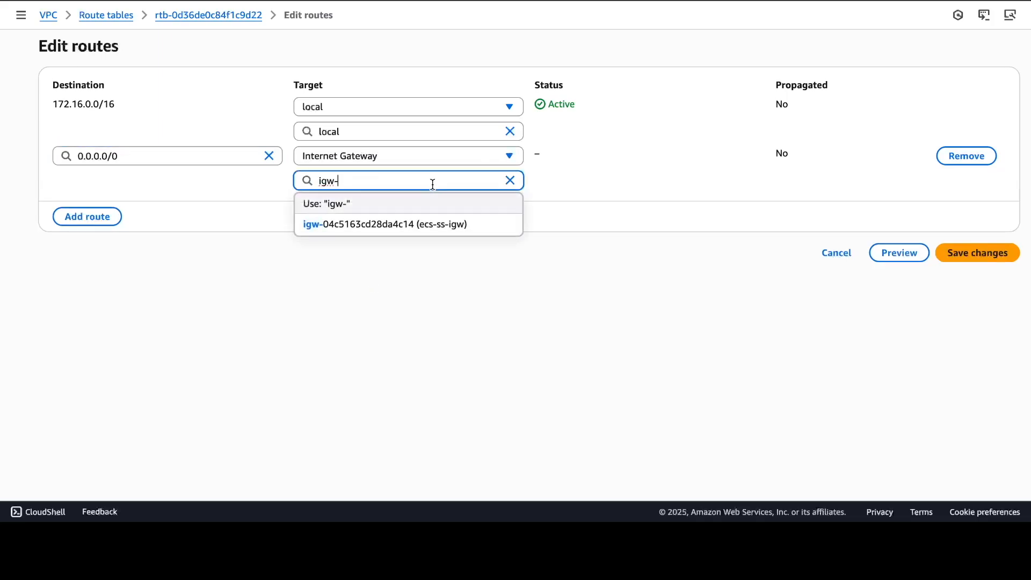
{"action": "left_click", "coordinate": [421, 222]}
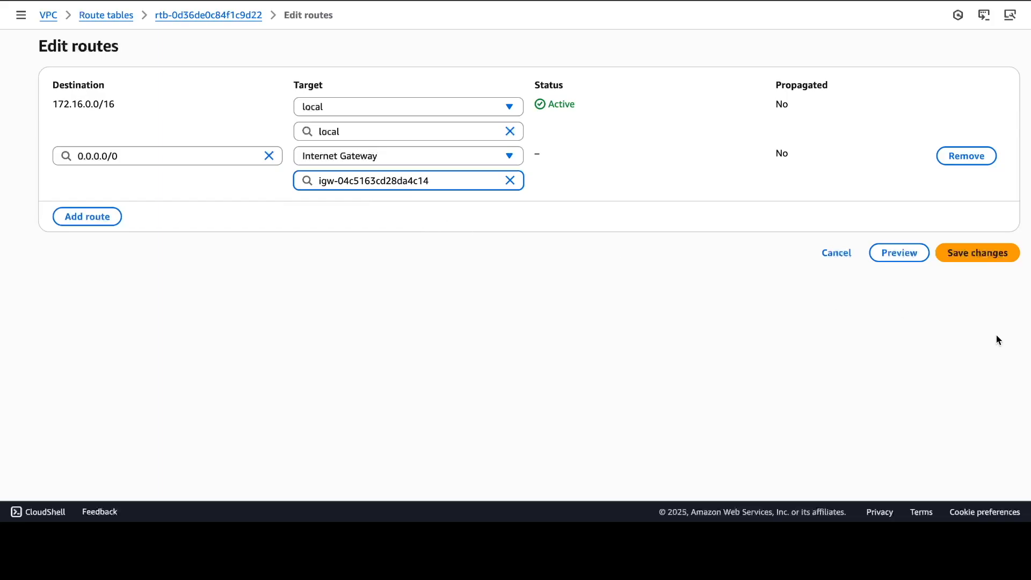
{"action": "left_click", "coordinate": [988, 260]}
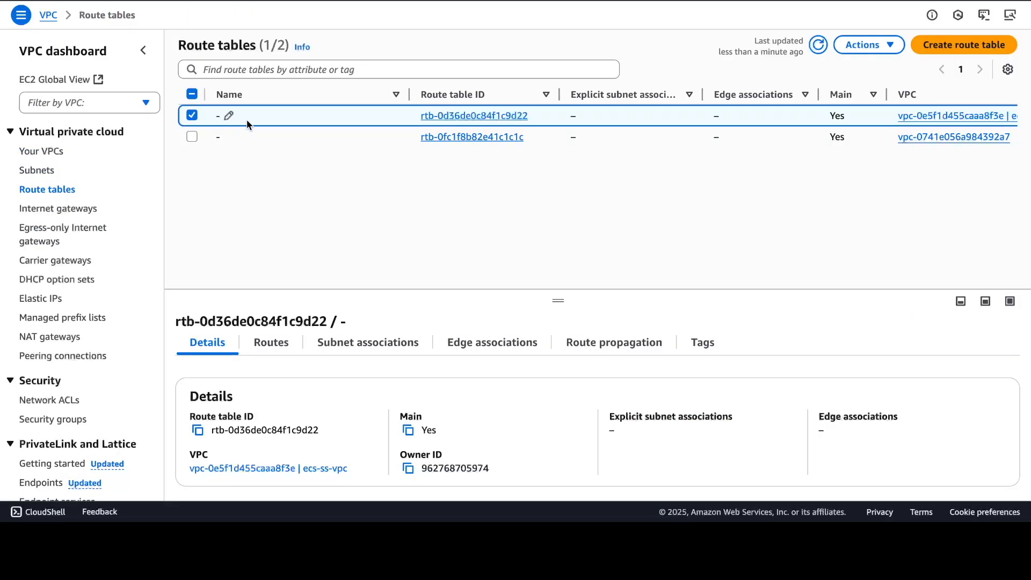
Rename the main route table to ecs-ss-rt-public
{"action": "left_click", "coordinate": [230, 115]}
{"action": "type", "text": "ecs-ss-rt-public"}
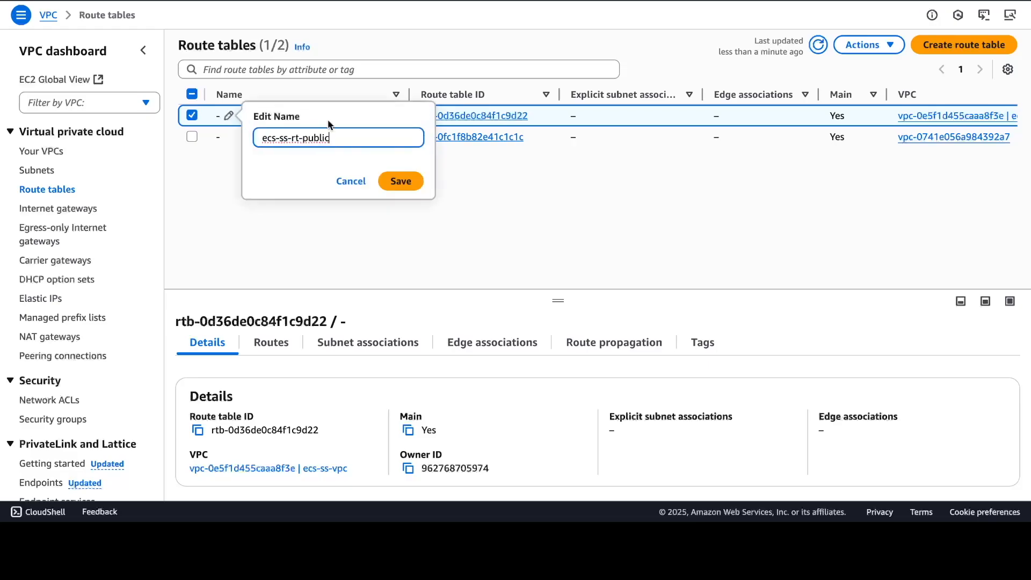
{"action": "left_click", "coordinate": [404, 182]}
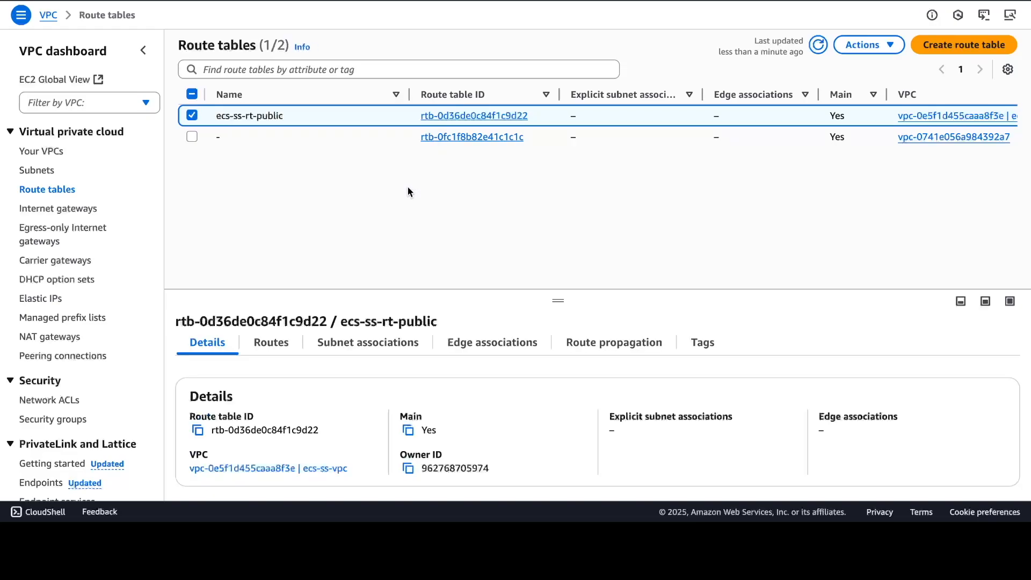
Create a route table named ecs-ss-rt-private in the ecs-ss-vpc VPC
{"action": "left_click", "coordinate": [967, 46]}
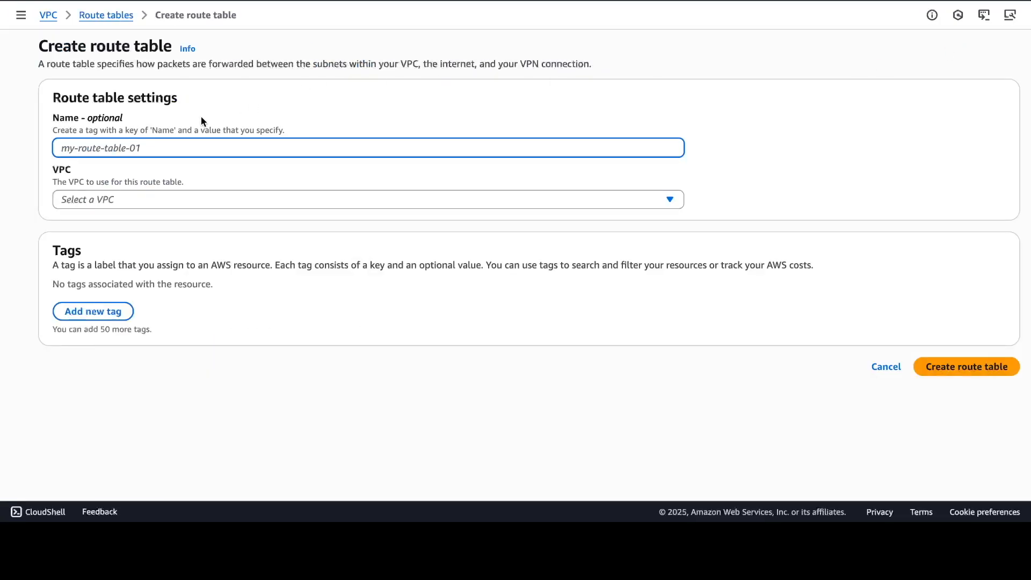
{"action": "type", "text": "e"}
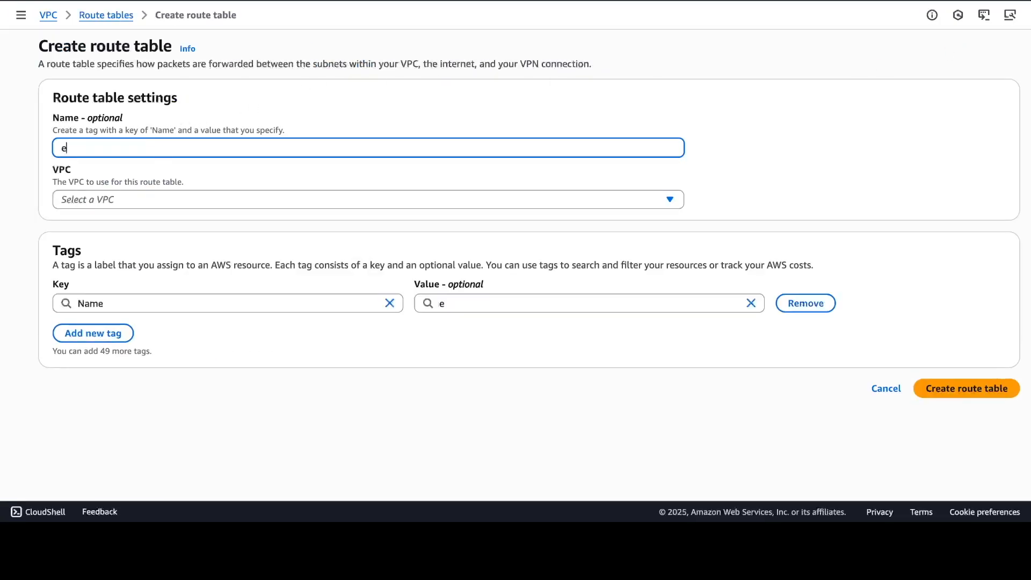
{"action": "type", "text": "cs-ss-rt-private"}
{"action": "left_click", "coordinate": [577, 202]}
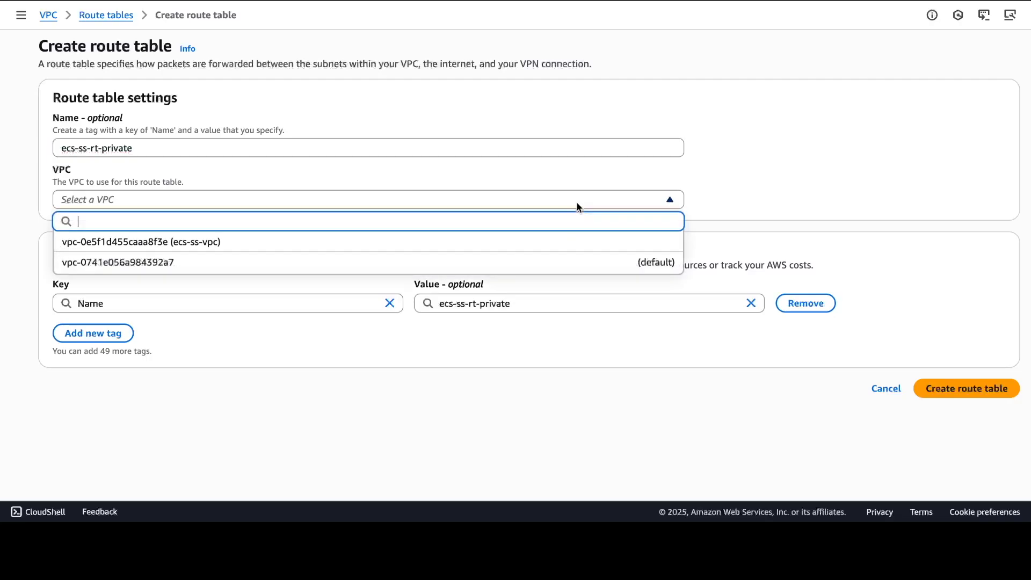
{"action": "left_click", "coordinate": [237, 245]}
{"action": "left_click", "coordinate": [979, 389]}
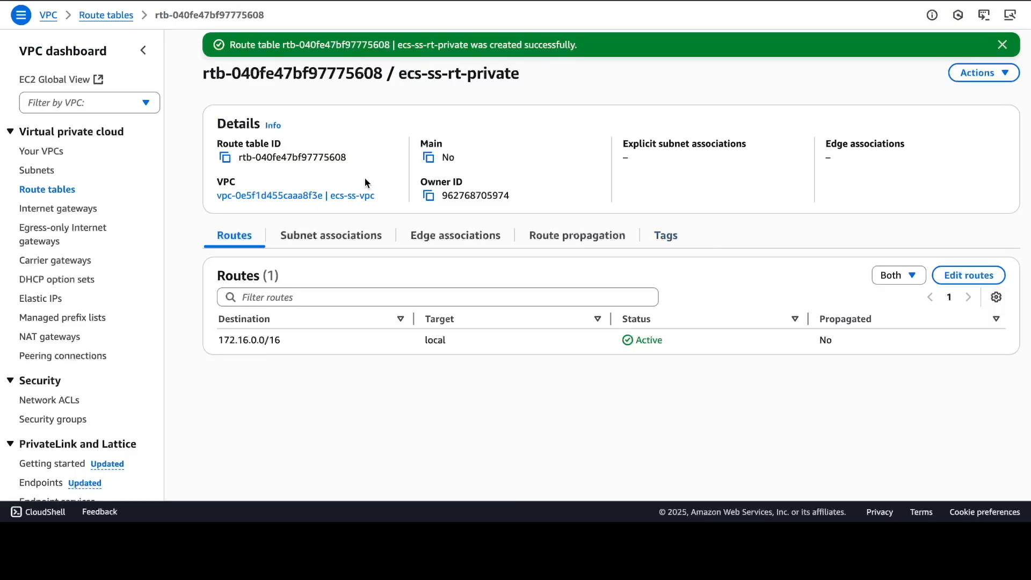
Associate ecs-ss-subnet-private-a and ecs-ss-subnet-private-b explicitly with the ecs-ss-rt-private route table
{"action": "left_click", "coordinate": [348, 240]}
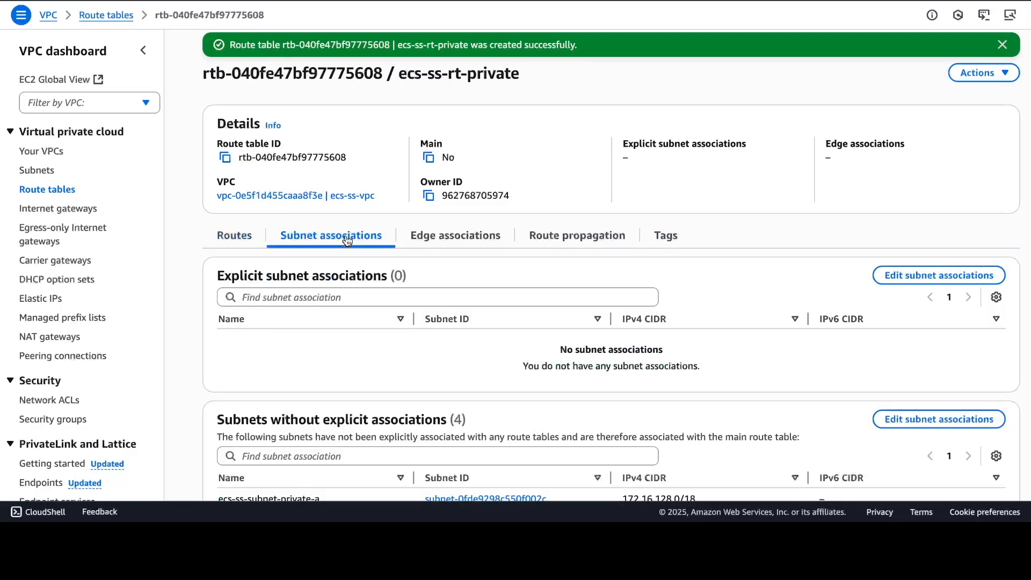
{"action": "scroll", "coordinate": [690, 348], "scroll_direction": "down", "scroll_amount": 3}
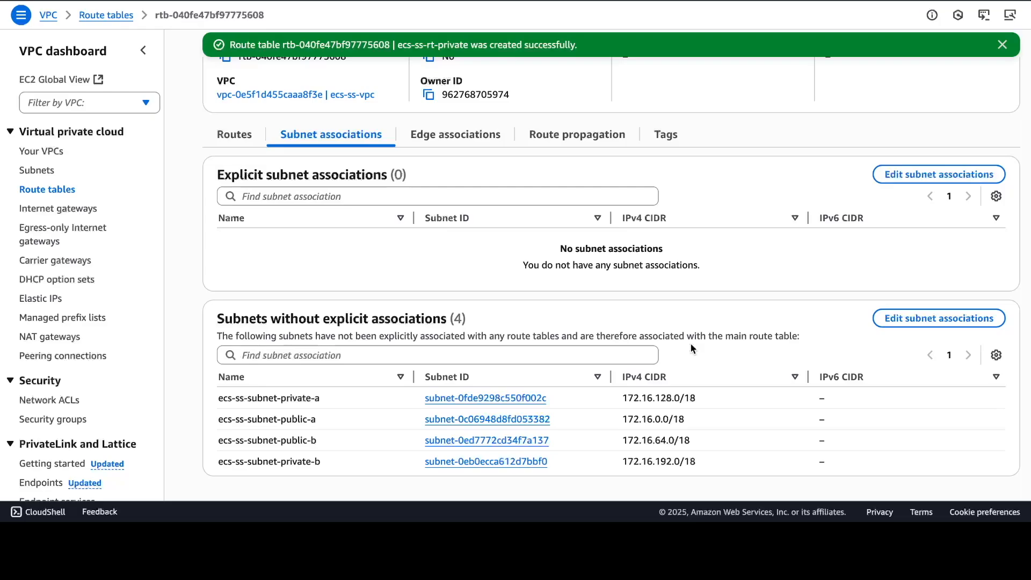
{"action": "scroll", "coordinate": [690, 348], "scroll_direction": "up", "scroll_amount": 3}
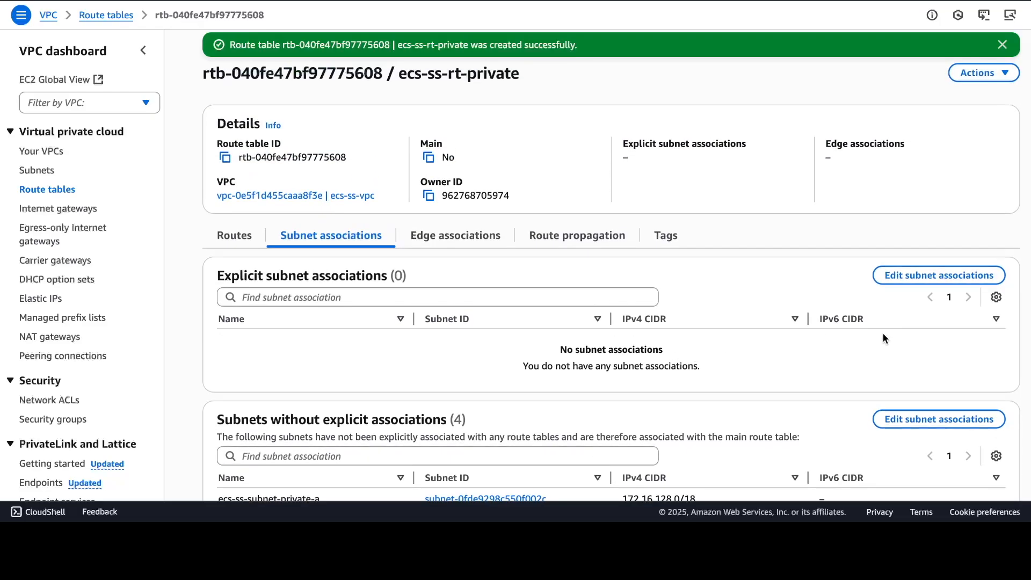
{"action": "left_click", "coordinate": [941, 275]}
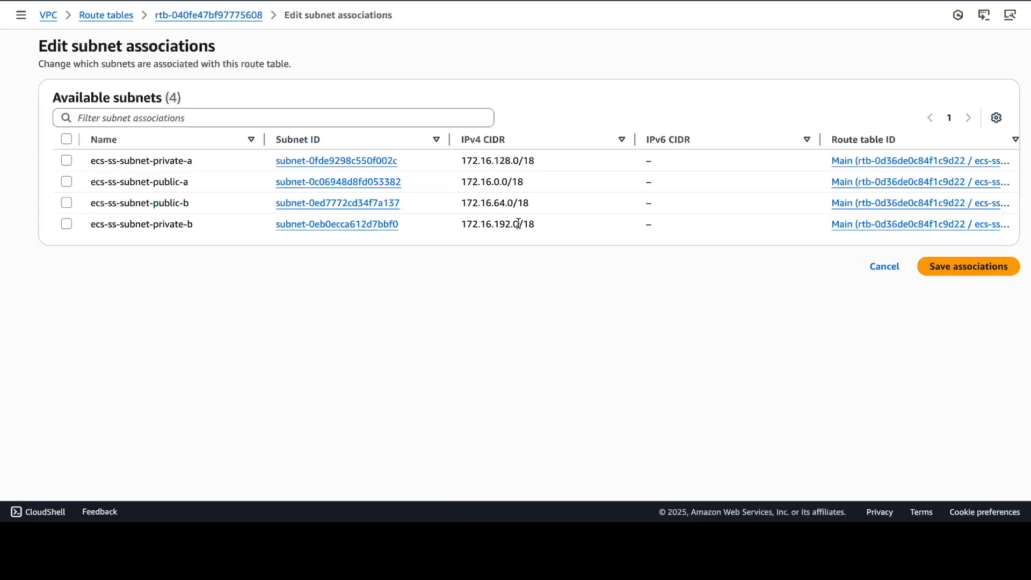
{"action": "left_click", "coordinate": [66, 160]}
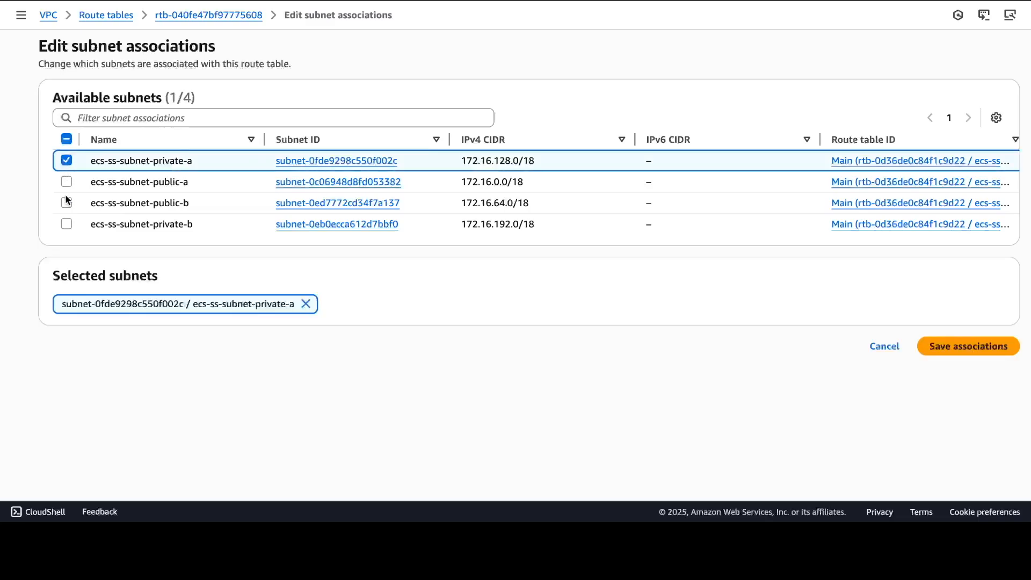
{"action": "left_click", "coordinate": [65, 223]}
{"action": "left_click", "coordinate": [977, 346]}
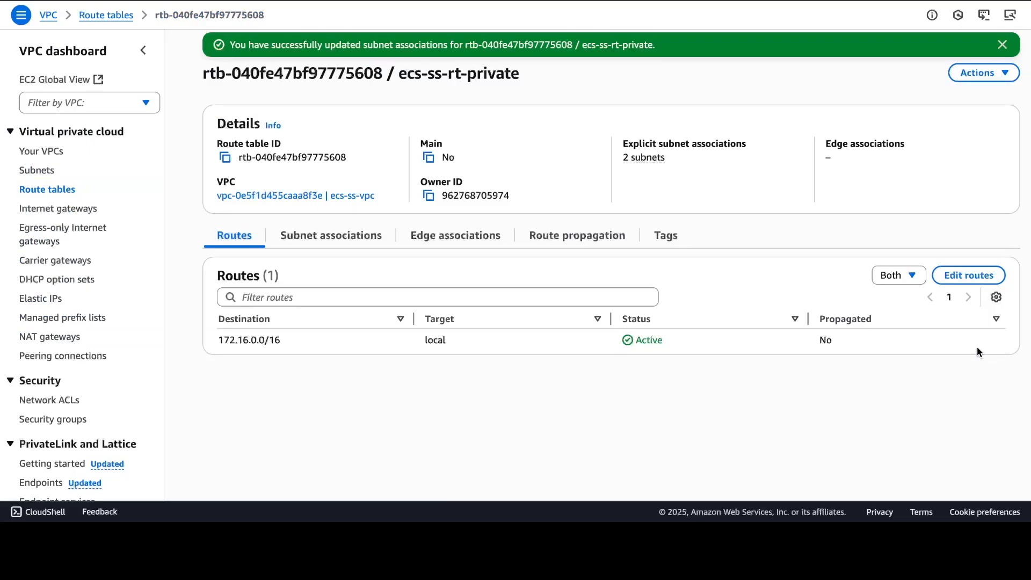
{"action": "left_click", "coordinate": [364, 237]}
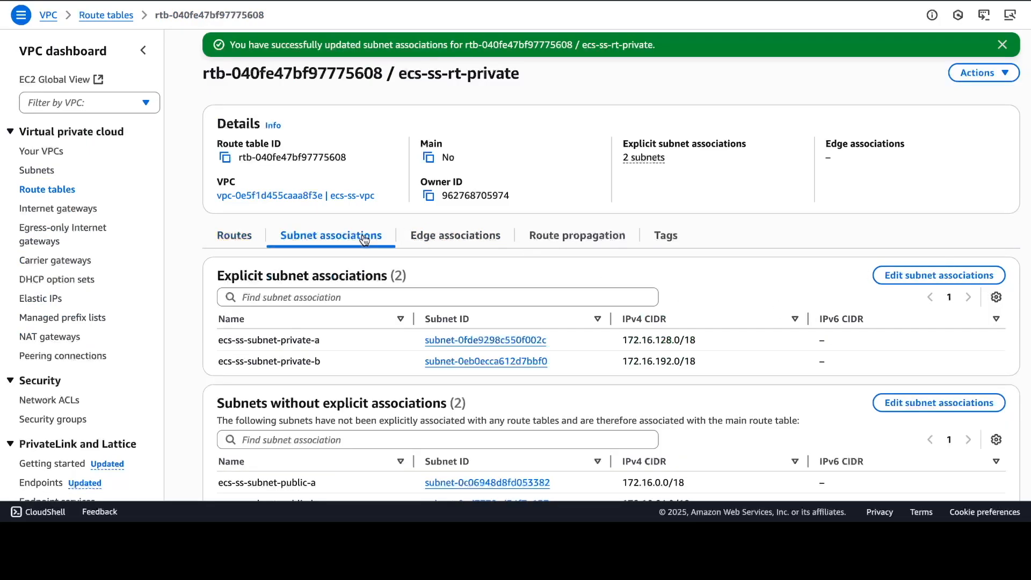
{"action": "scroll", "coordinate": [661, 352], "scroll_direction": "down", "scroll_amount": 1}
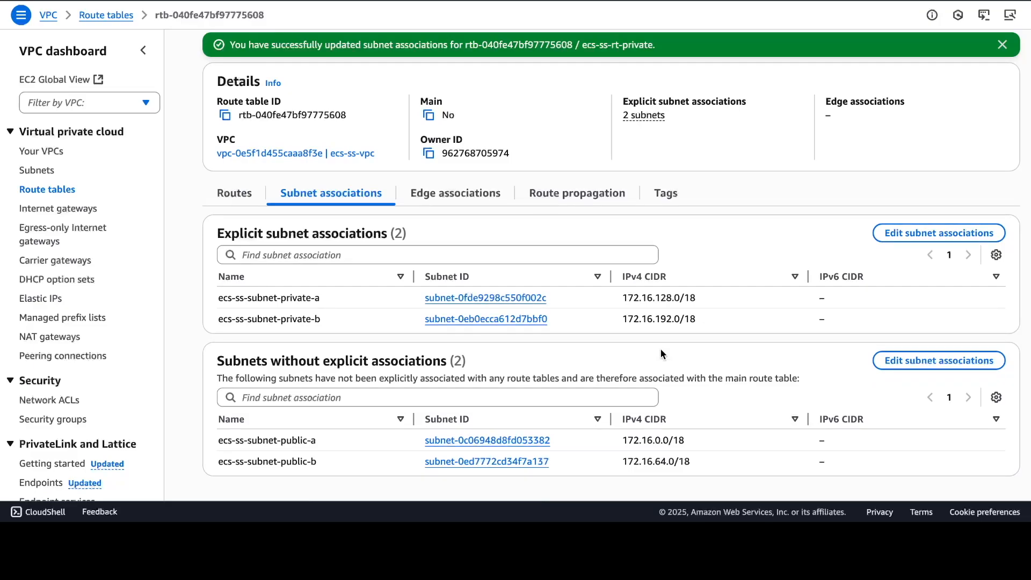
{"action": "scroll", "coordinate": [660, 353], "scroll_direction": "up", "scroll_amount": 1}
{"action": "scroll", "coordinate": [661, 353], "scroll_direction": "down", "scroll_amount": 1}
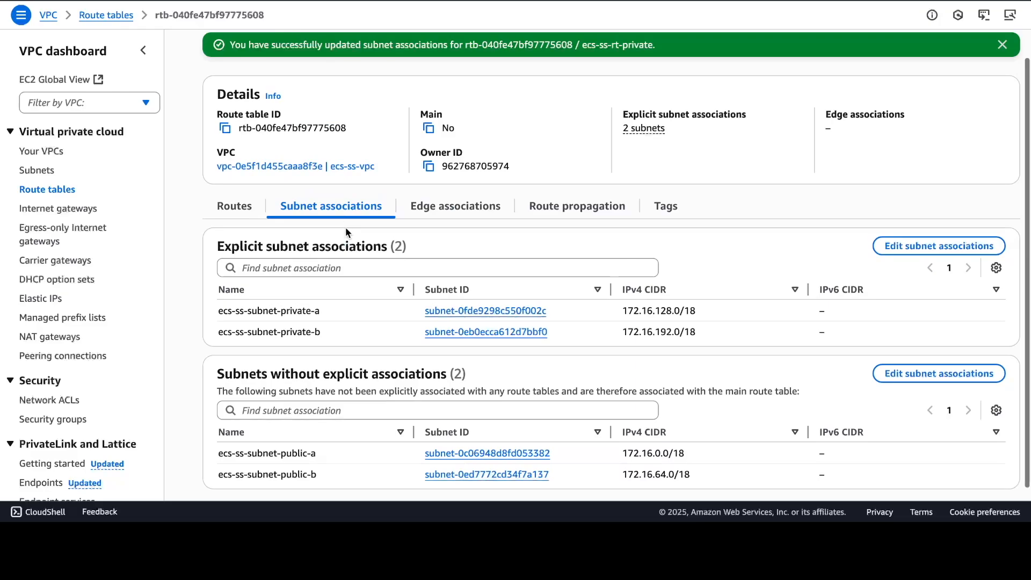
{"action": "scroll", "coordinate": [346, 227], "scroll_direction": "up", "scroll_amount": 1}
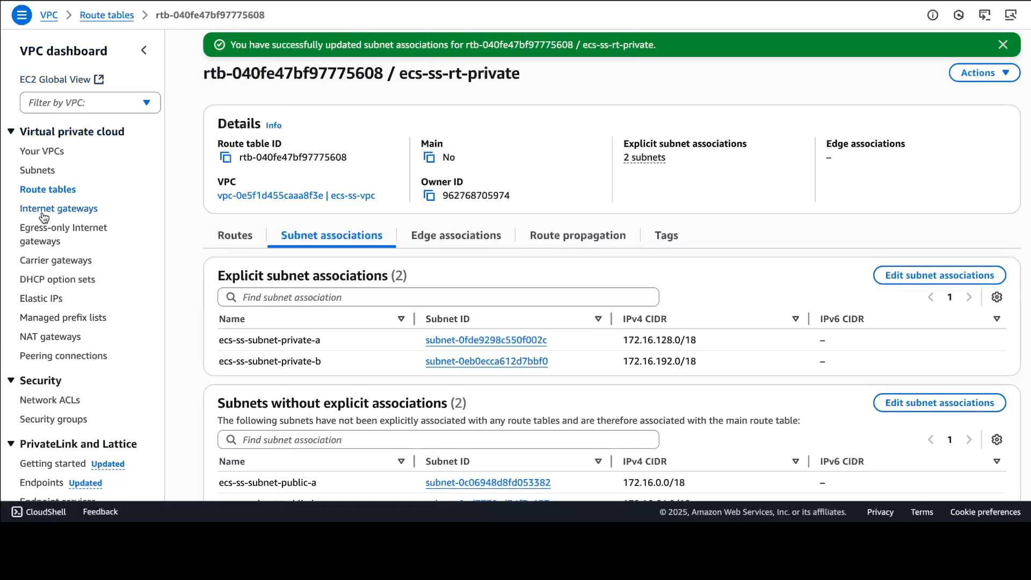
Associate ecs-ss-subnet-public-a and ecs-ss-subnet-public-b explicitly with the ecs-ss-rt-public route table
{"action": "left_click", "coordinate": [46, 191]}
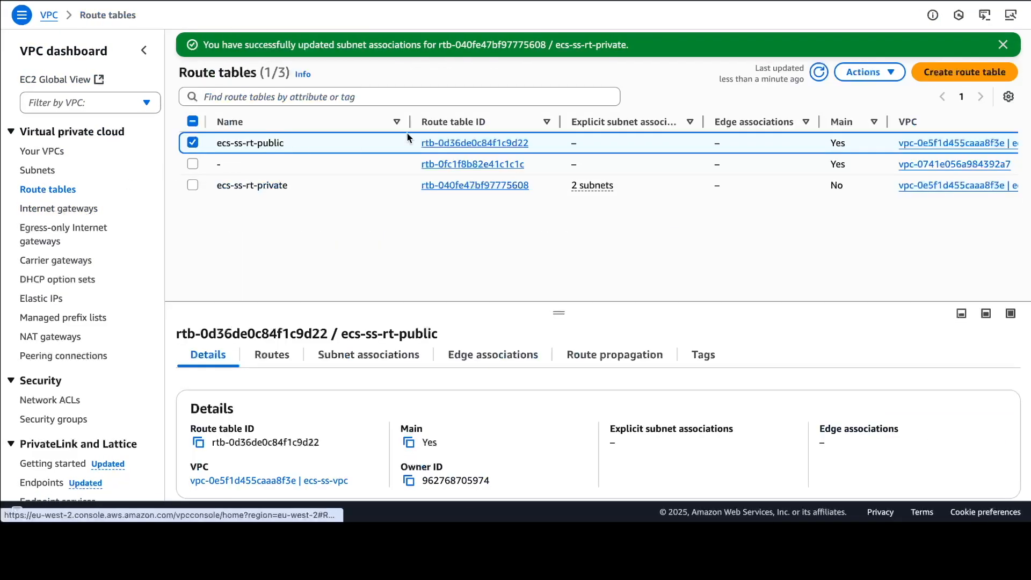
{"action": "left_click", "coordinate": [489, 143]}
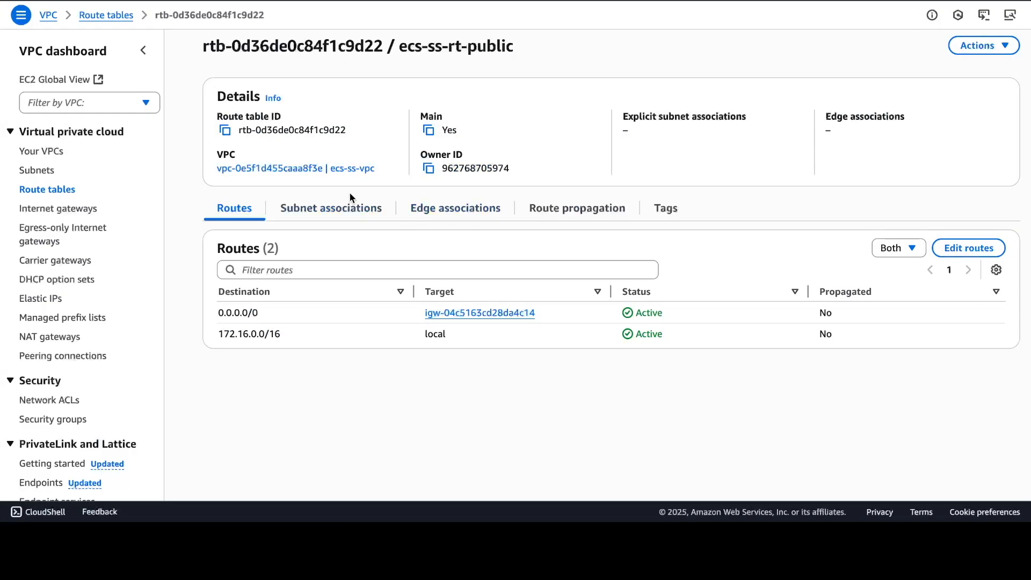
{"action": "left_click", "coordinate": [350, 206]}
{"action": "scroll", "coordinate": [452, 312], "scroll_direction": "down", "scroll_amount": 1}
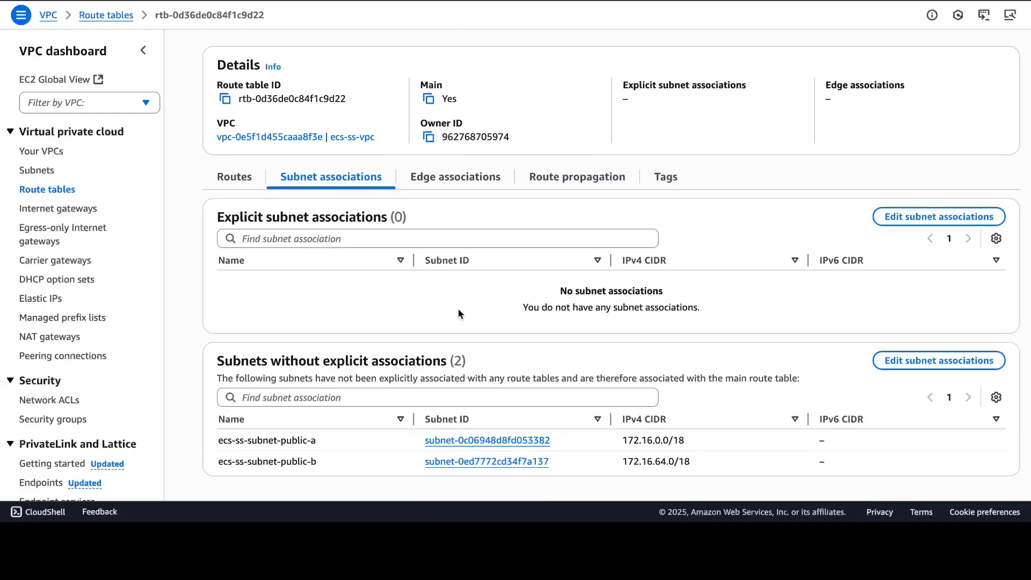
{"action": "left_click", "coordinate": [920, 225]}
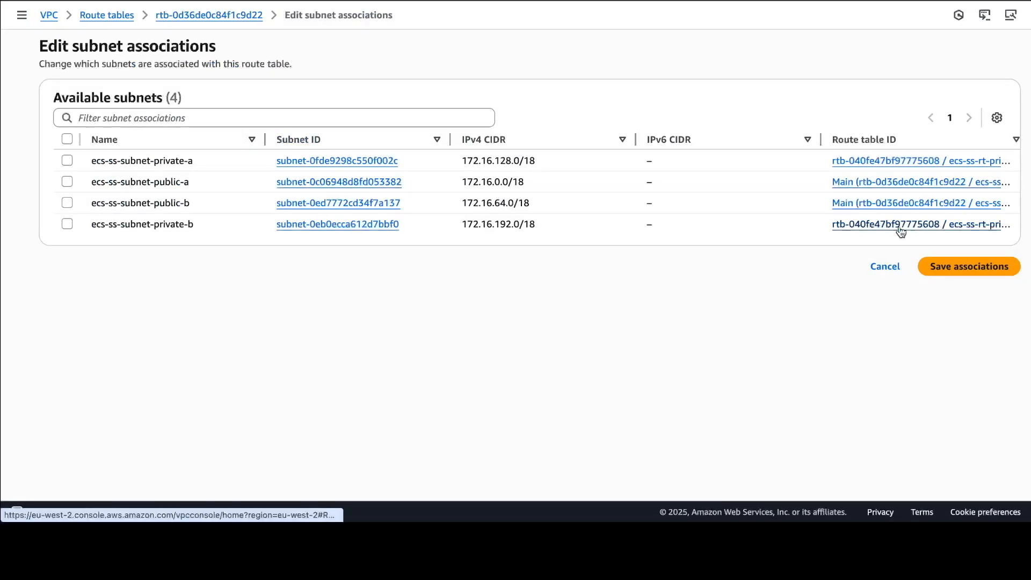
{"action": "left_click", "coordinate": [65, 203]}
{"action": "left_click", "coordinate": [67, 183]}
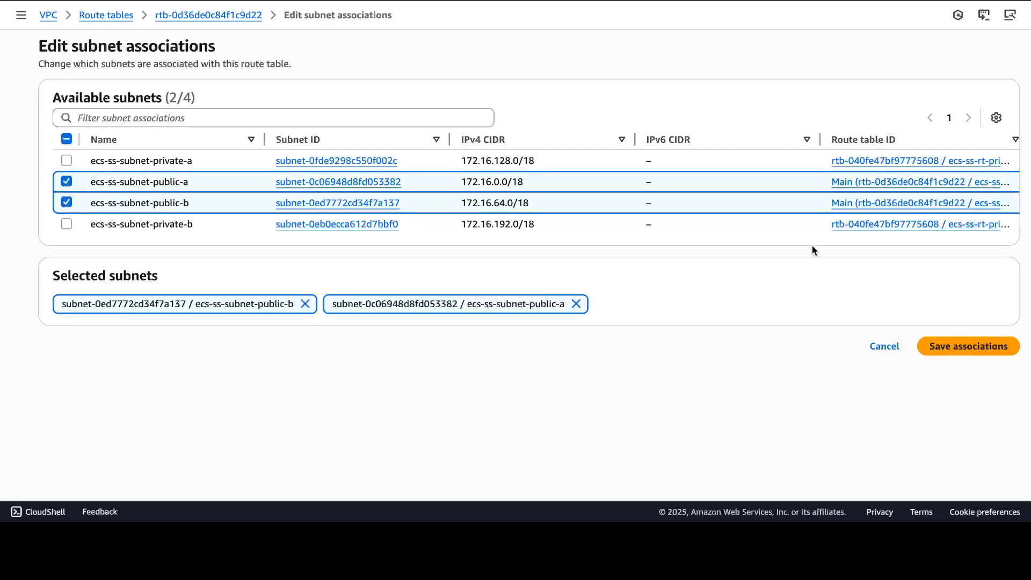
{"action": "left_click", "coordinate": [961, 344]}
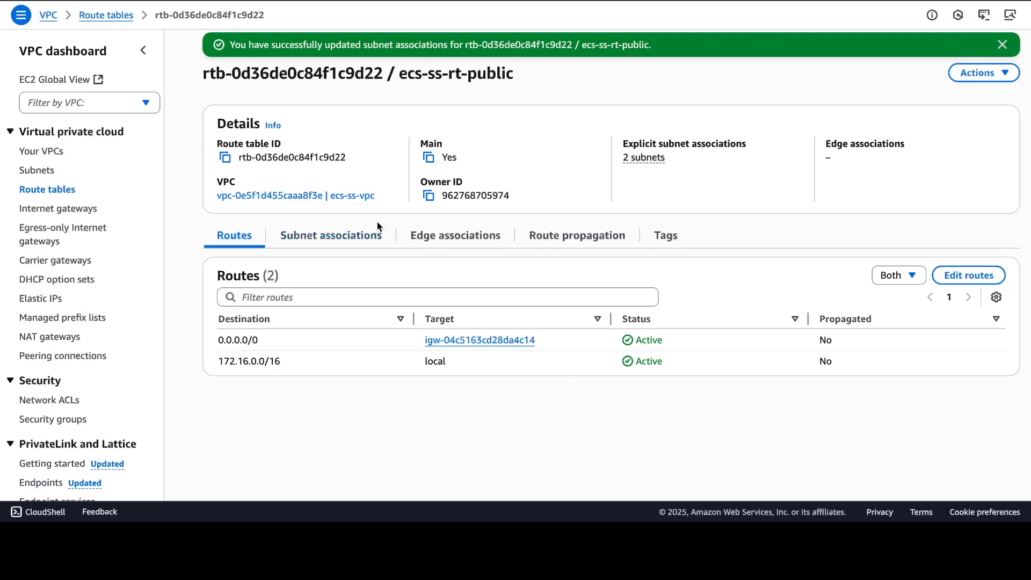
Start allocating a new Elastic IP address
{"action": "left_click", "coordinate": [374, 237]}
{"action": "scroll", "coordinate": [570, 305], "scroll_direction": "down", "scroll_amount": 2}
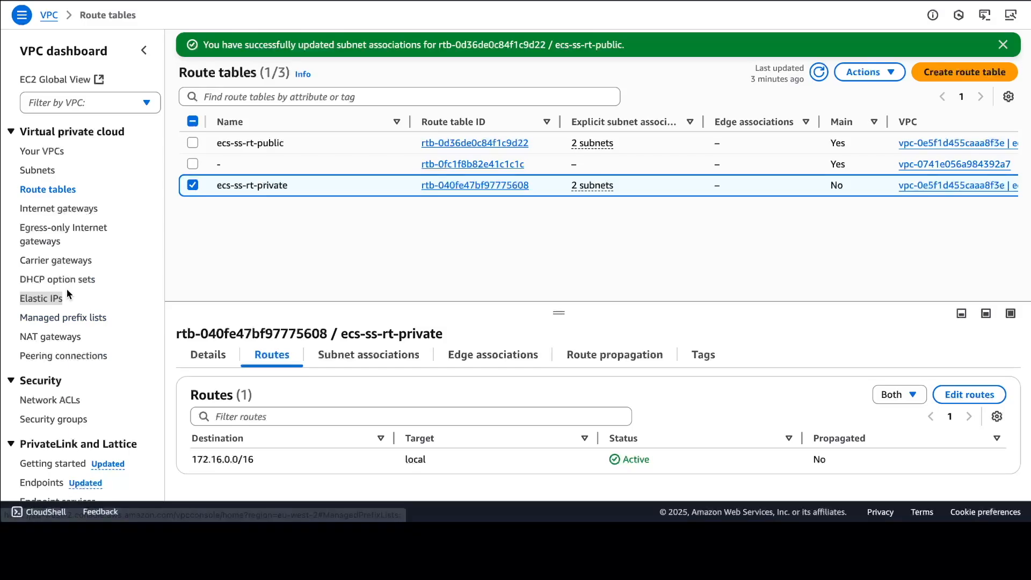
{"action": "left_click", "coordinate": [52, 300]}
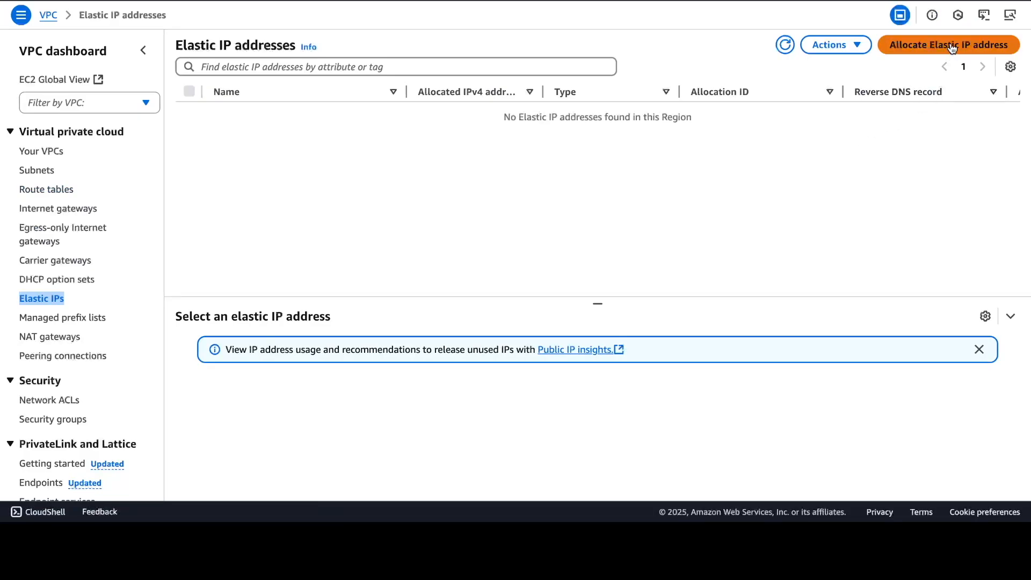
{"action": "left_click", "coordinate": [952, 48]}
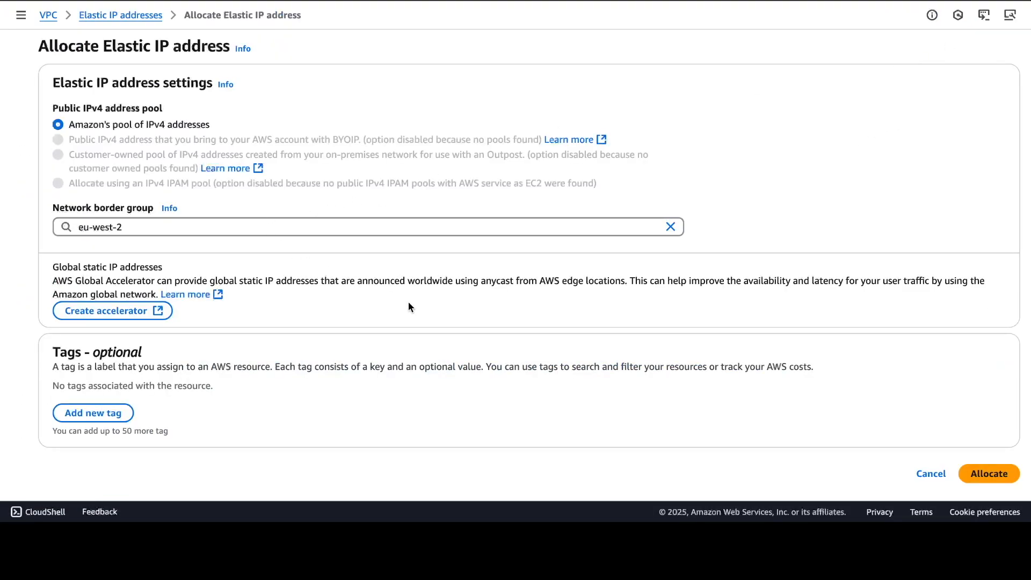
Allocate the new Elastic IP address from Amazon's pool of IPv4 addresses in eu-west-2
{"action": "scroll", "coordinate": [627, 413], "scroll_direction": "down", "scroll_amount": 4}
{"action": "left_click", "coordinate": [981, 269]}
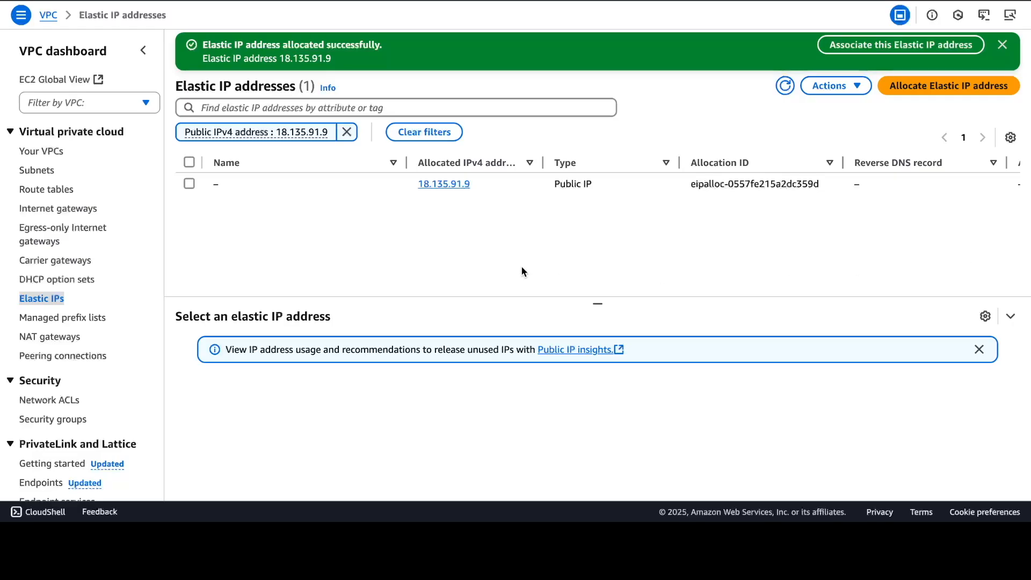
Start creating a NAT gateway named ecs-ss-nat-gw in the ecs-ss-subnet-public-b subnet
{"action": "left_click", "coordinate": [59, 338]}
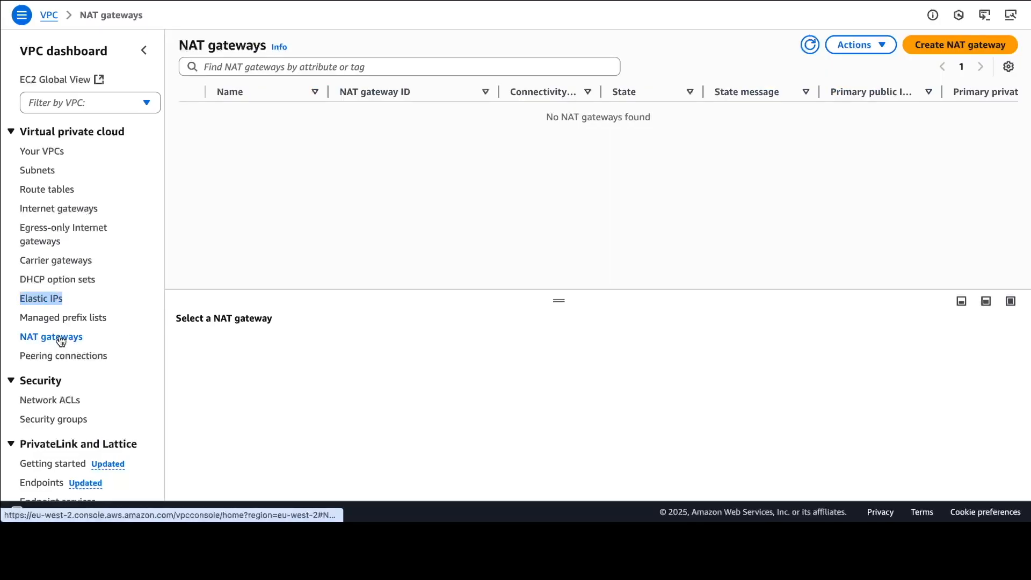
{"action": "left_click", "coordinate": [984, 51]}
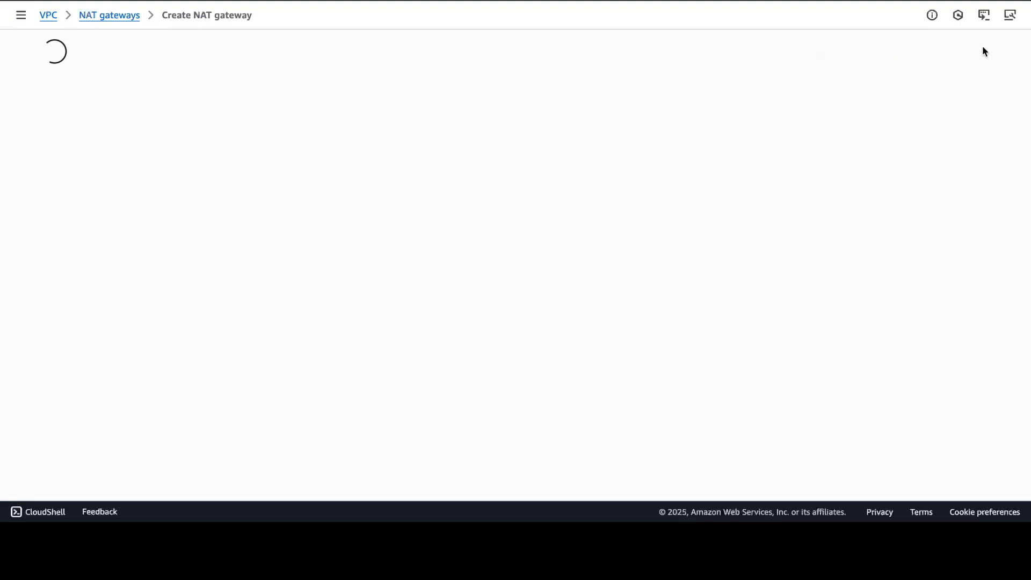
{"action": "left_click", "coordinate": [192, 148]}
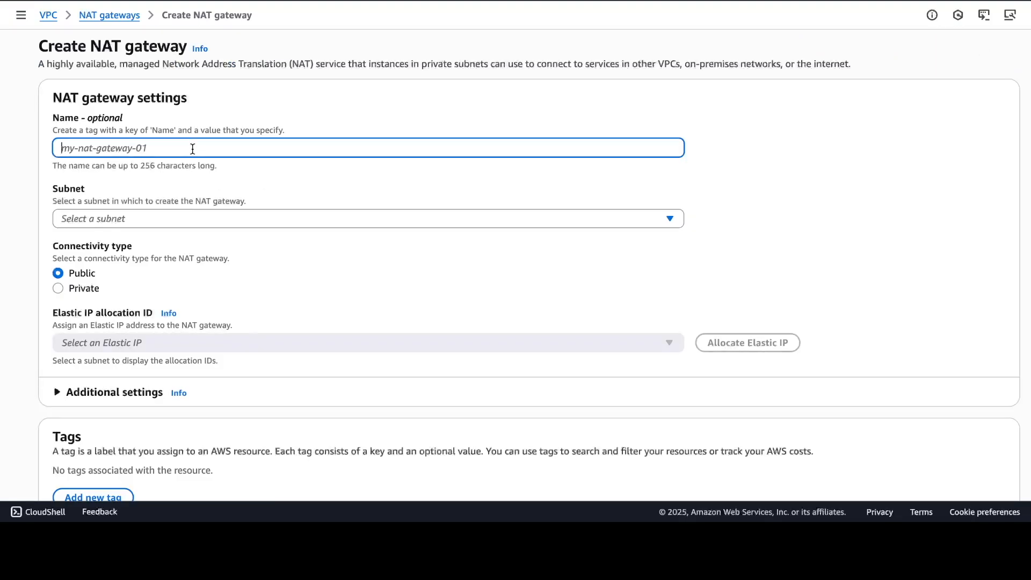
{"action": "type", "text": "ecs-s"}
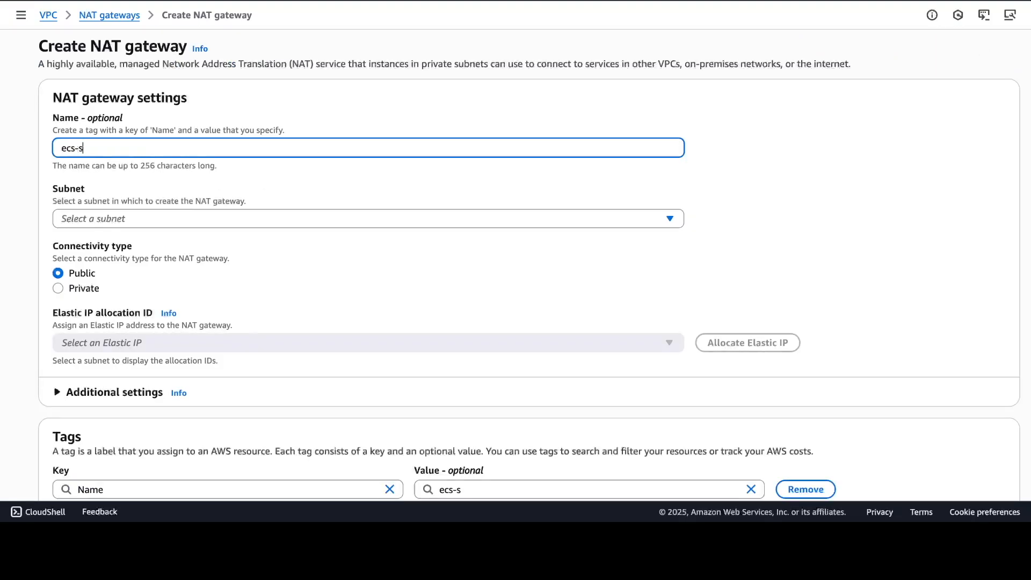
{"action": "type", "text": "s-nat-gw"}
{"action": "left_click", "coordinate": [659, 219]}
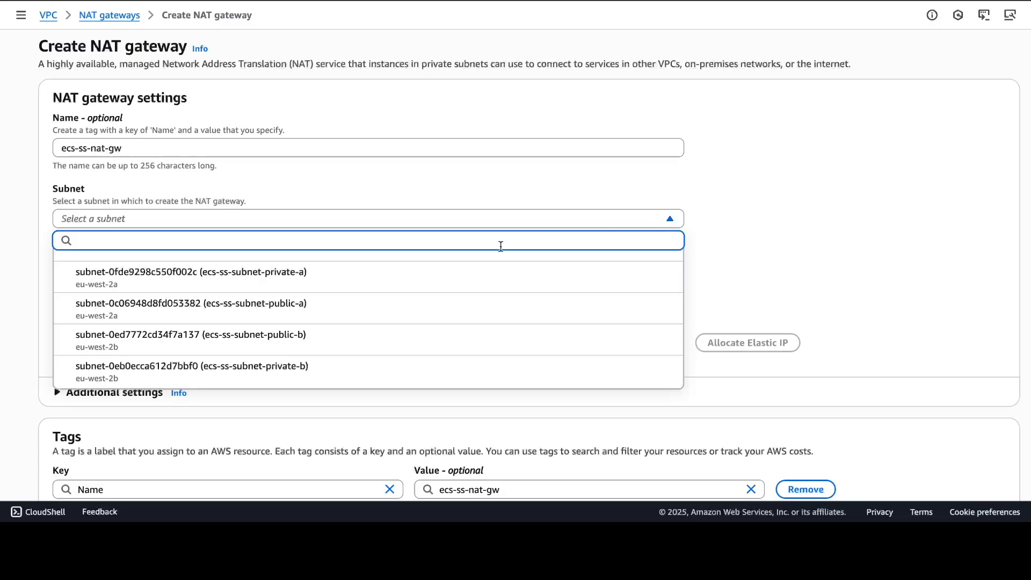
{"action": "left_click", "coordinate": [267, 342]}
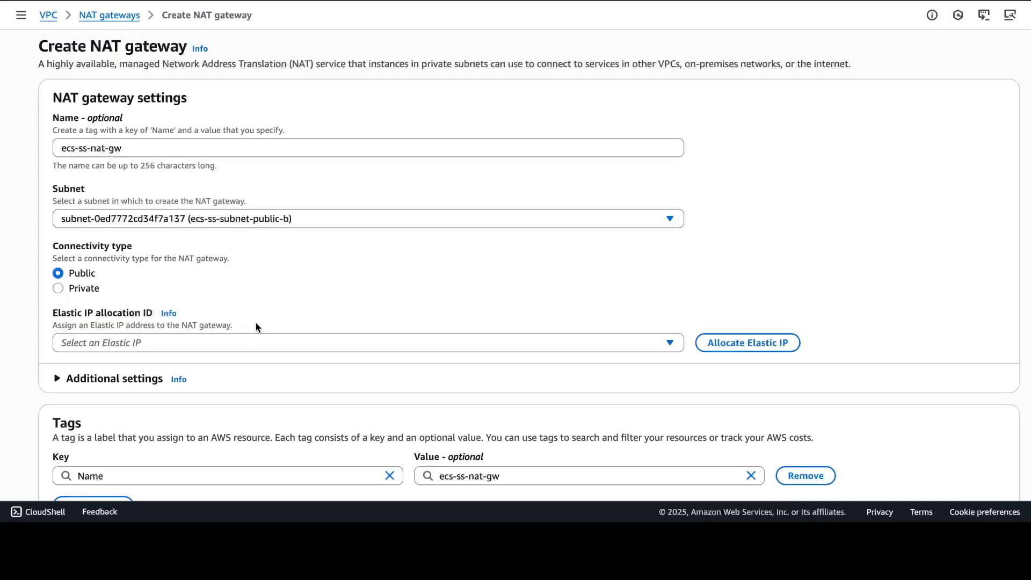
Assign the allocated Elastic IP to the public NAT gateway and create it
{"action": "scroll", "coordinate": [274, 333], "scroll_direction": "down", "scroll_amount": 1}
{"action": "scroll", "coordinate": [278, 336], "scroll_direction": "down", "scroll_amount": 2}
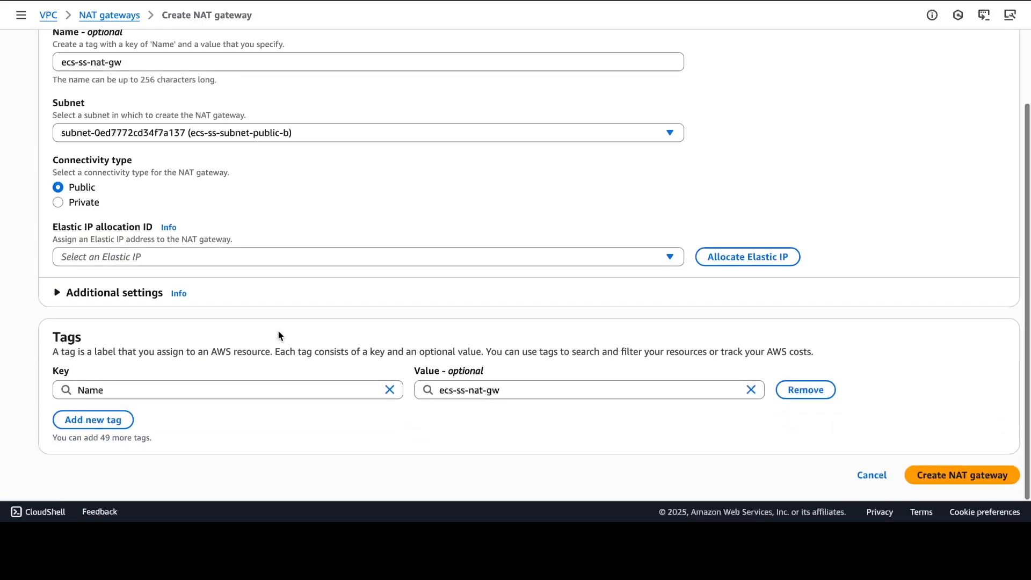
{"action": "left_click", "coordinate": [584, 256]}
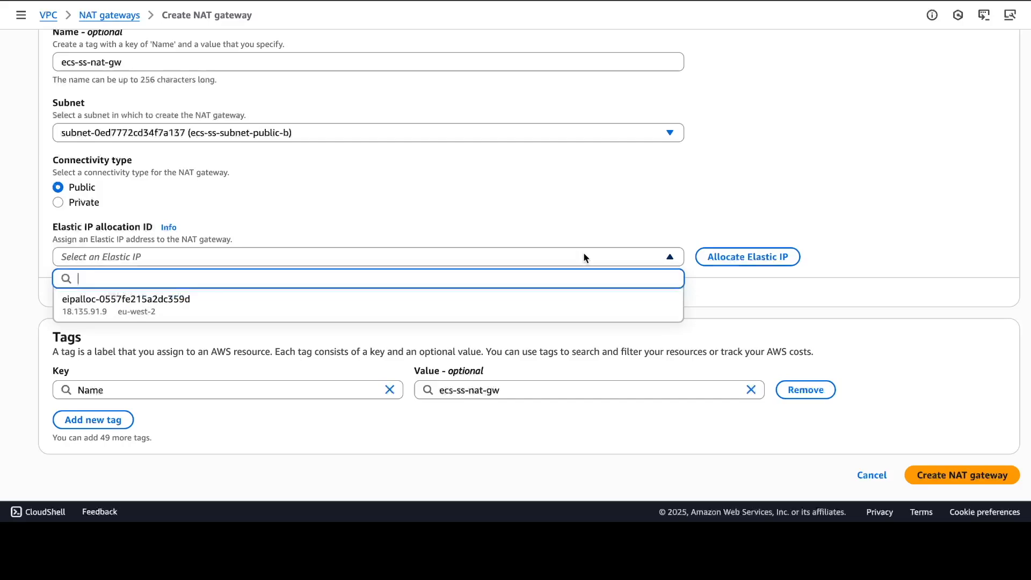
{"action": "left_click", "coordinate": [234, 304]}
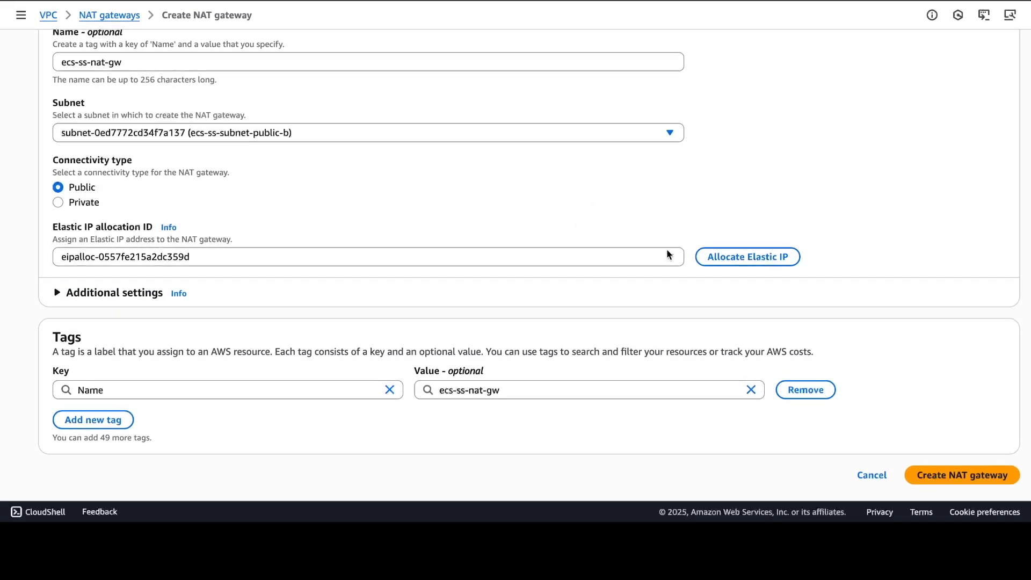
{"action": "left_click", "coordinate": [933, 472]}
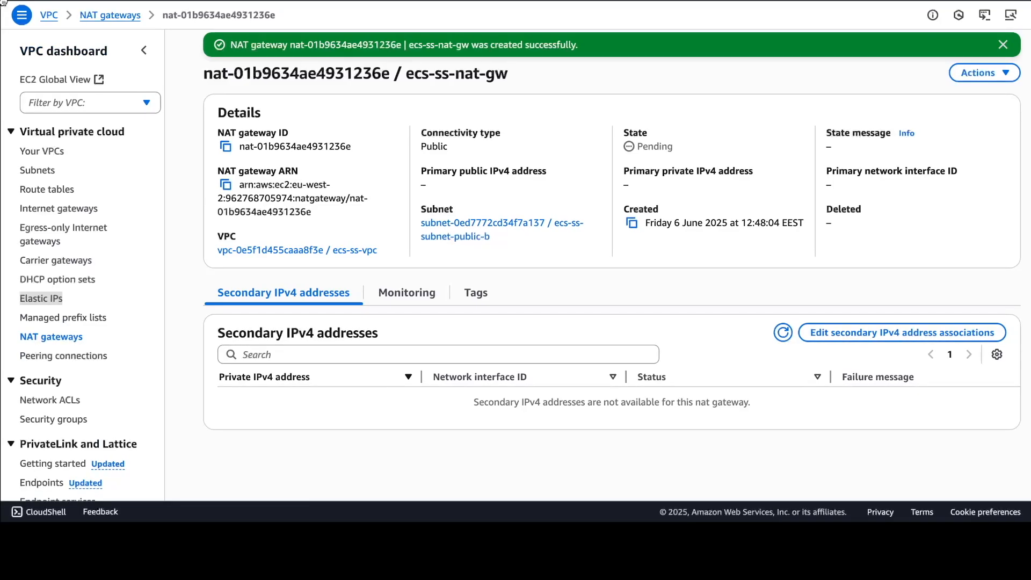
Add a route for 0.0.0.0/0 targeting the ecs-ss-nat-gw NAT gateway to the ecs-ss-rt-private route table and save
{"action": "left_click", "coordinate": [60, 191]}
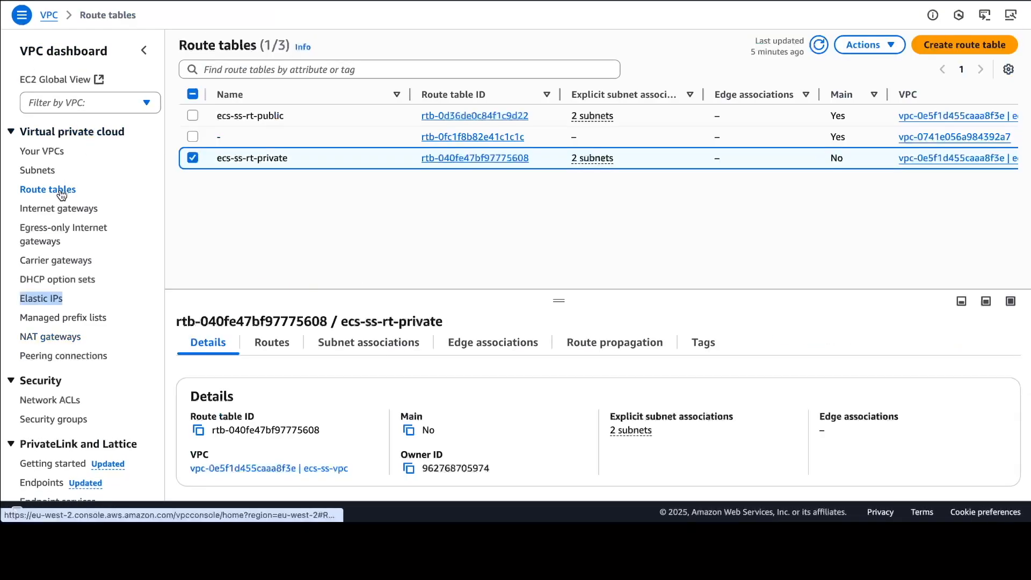
{"action": "left_click", "coordinate": [274, 344]}
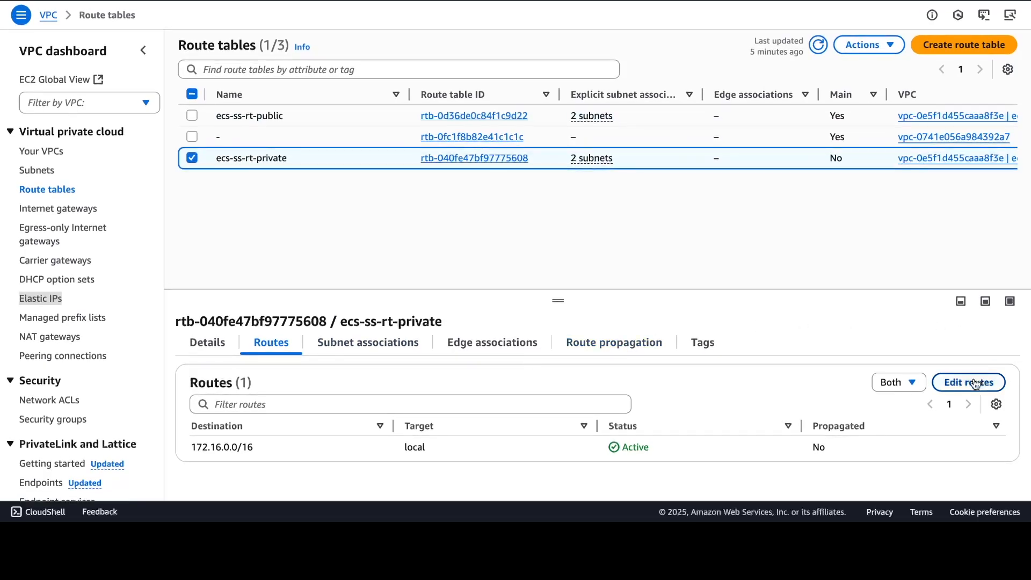
{"action": "left_click", "coordinate": [975, 383]}
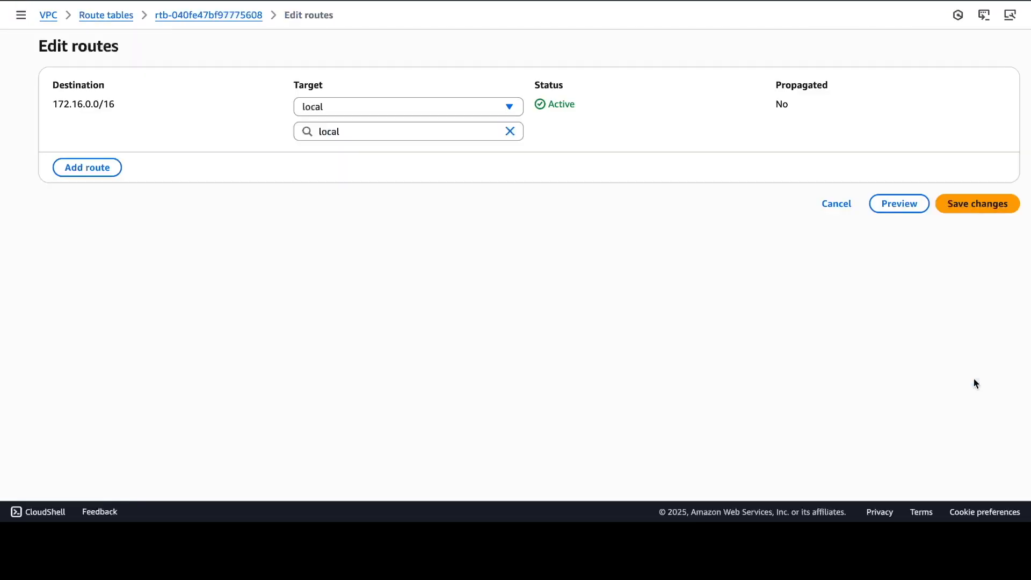
{"action": "left_click", "coordinate": [99, 171]}
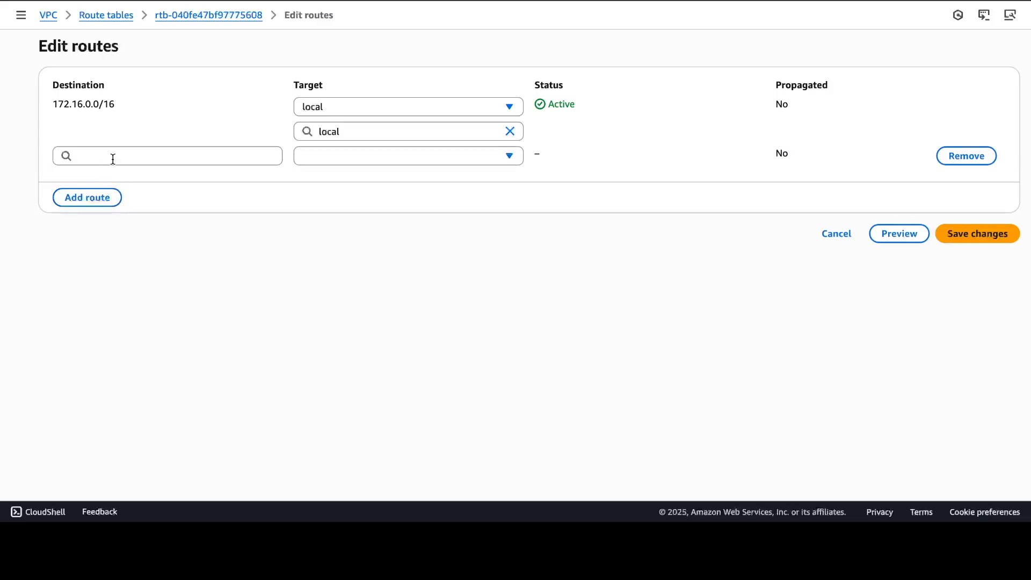
{"action": "left_click", "coordinate": [134, 154]}
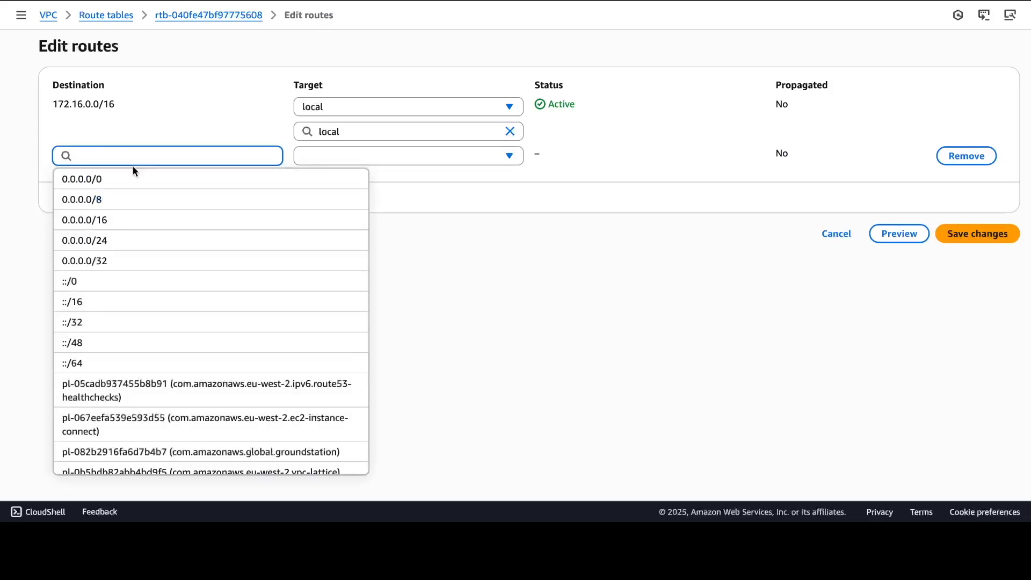
{"action": "left_click", "coordinate": [133, 177]}
{"action": "left_click", "coordinate": [390, 163]}
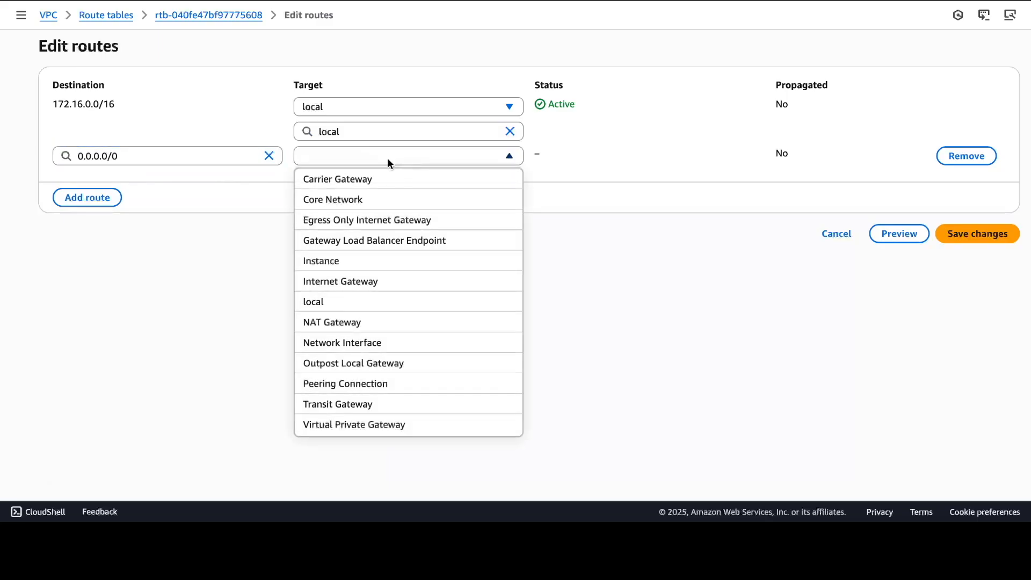
{"action": "left_click", "coordinate": [382, 324]}
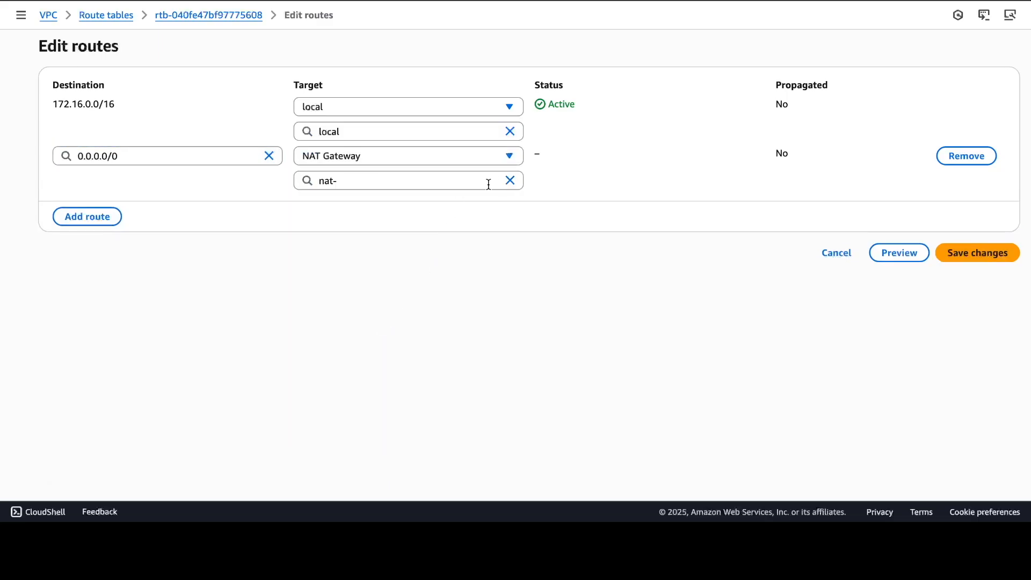
{"action": "left_click", "coordinate": [451, 185]}
{"action": "left_click", "coordinate": [430, 223]}
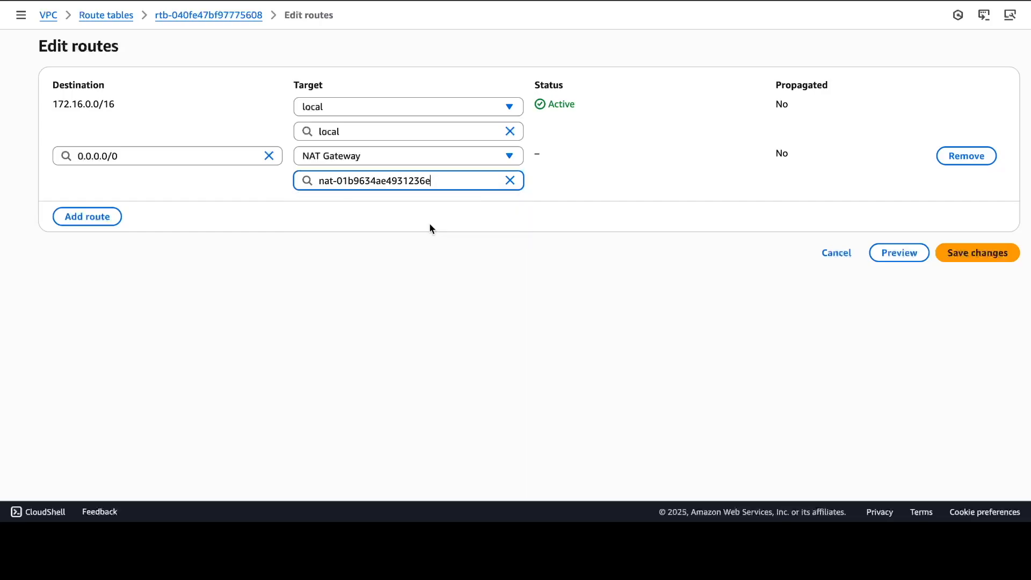
{"action": "left_click", "coordinate": [983, 250]}
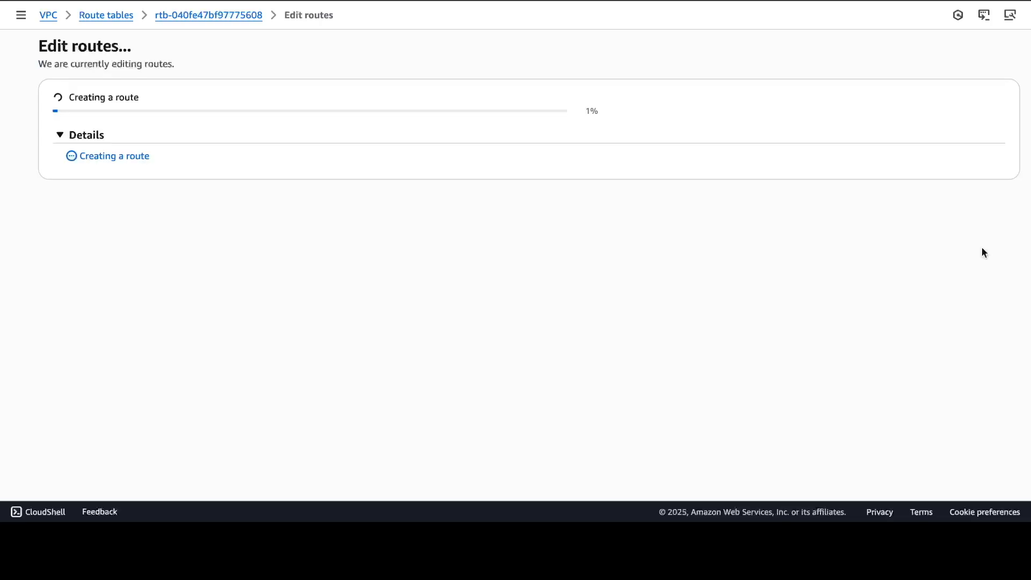